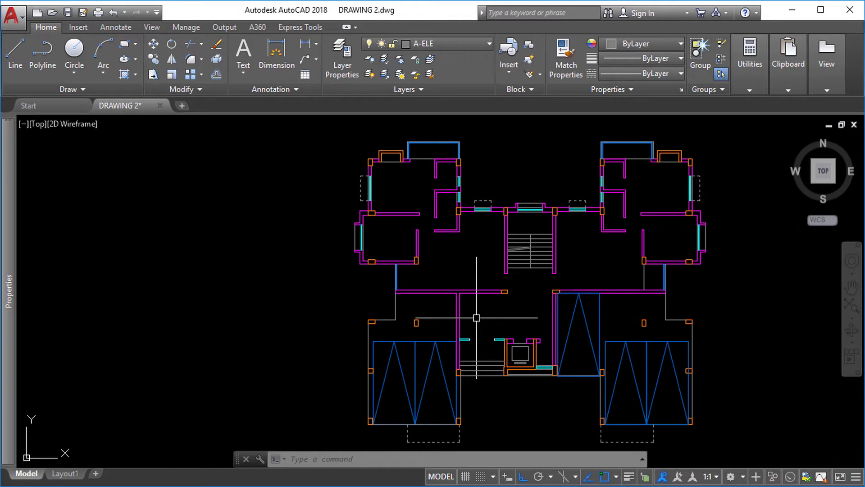
Step: Draw a line closing the door opening between the left room's right-hand wall end and its upper wall
scroll(459, 252, up, 2)
scroll(464, 255, up, 1)
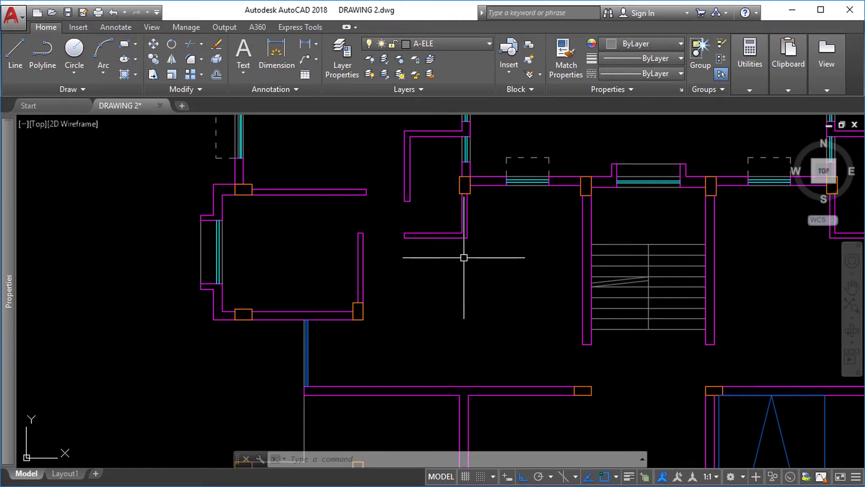
scroll(428, 282, up, 1)
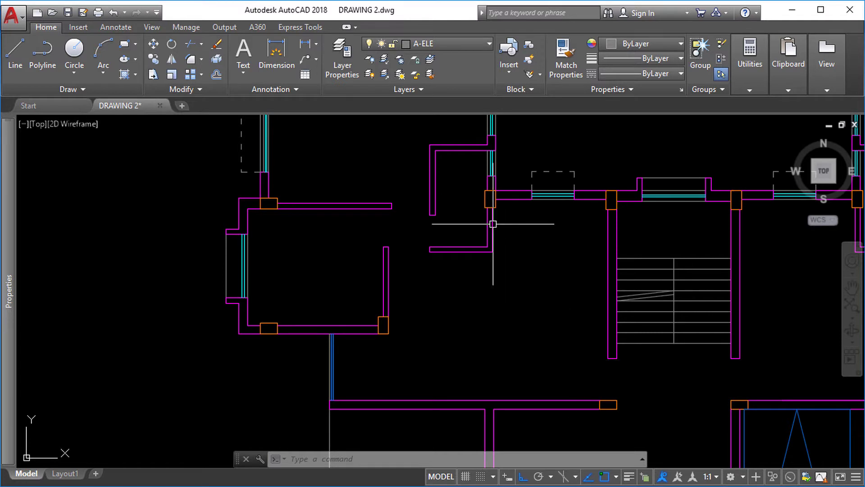
text(l)
key(Return)
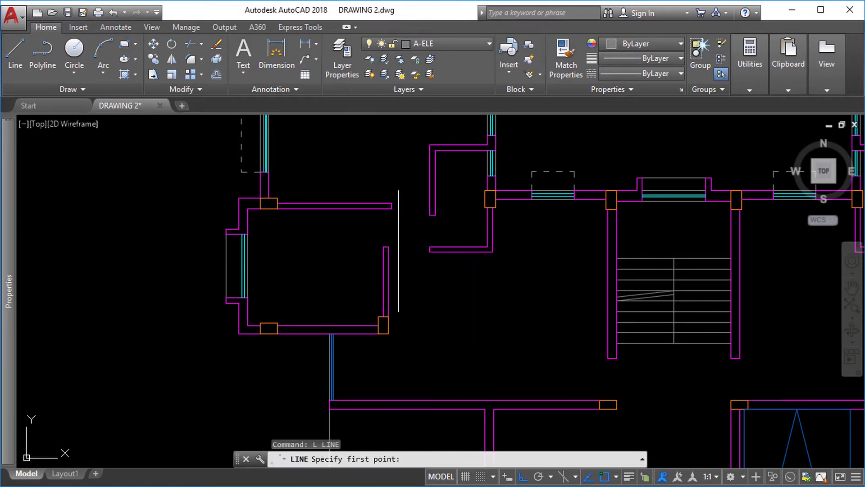
click(387, 246)
key(Escape)
Step: Draw two lines closing the passage opening above the hall and the door gap in the small room's left wall
key(Return)
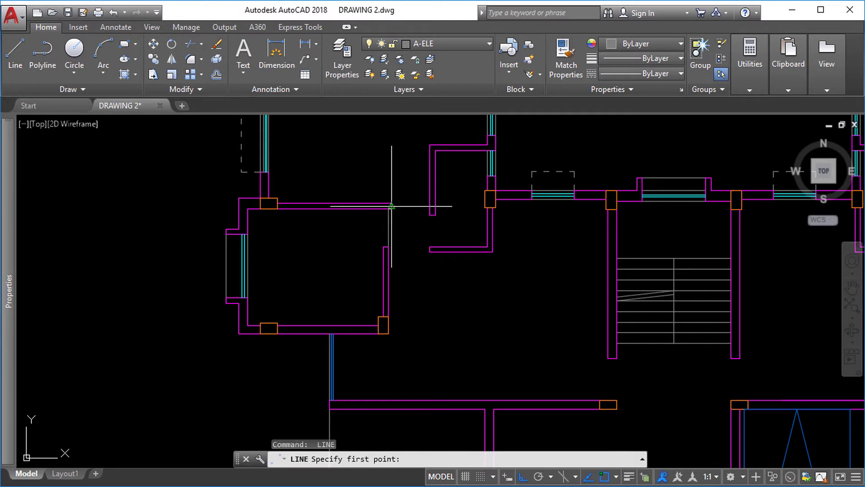
click(390, 208)
click(429, 209)
key(Escape)
key(Return)
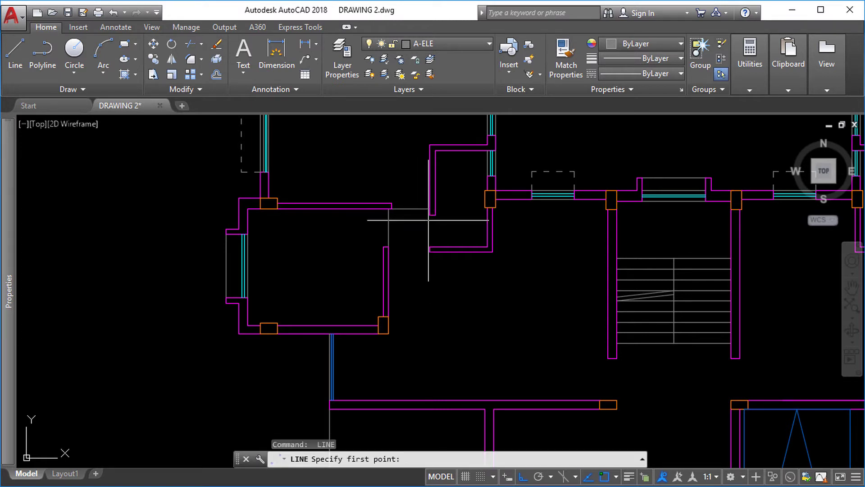
click(429, 215)
click(429, 247)
key(Escape)
Step: Draw two vertical lines down to the hall's lower wall, one from the left room's corner column and one from the staircase wall's end
key(Return)
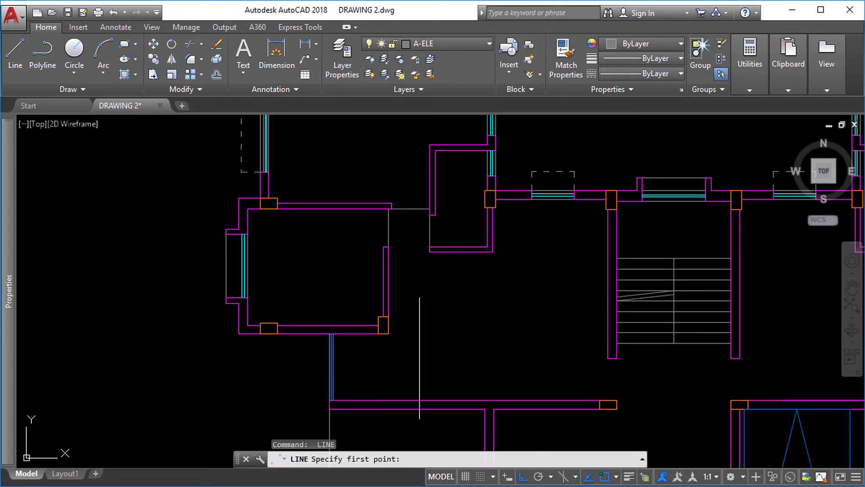
click(389, 333)
click(386, 400)
key(Escape)
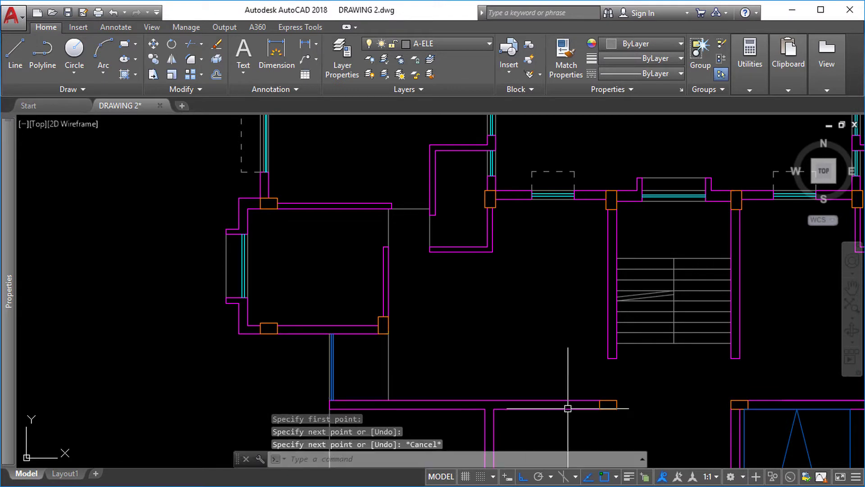
key(Return)
click(615, 358)
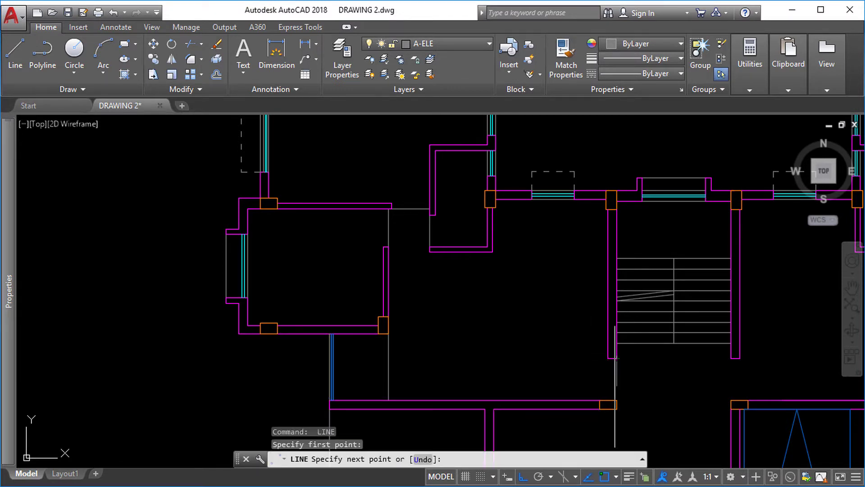
click(616, 400)
key(Escape)
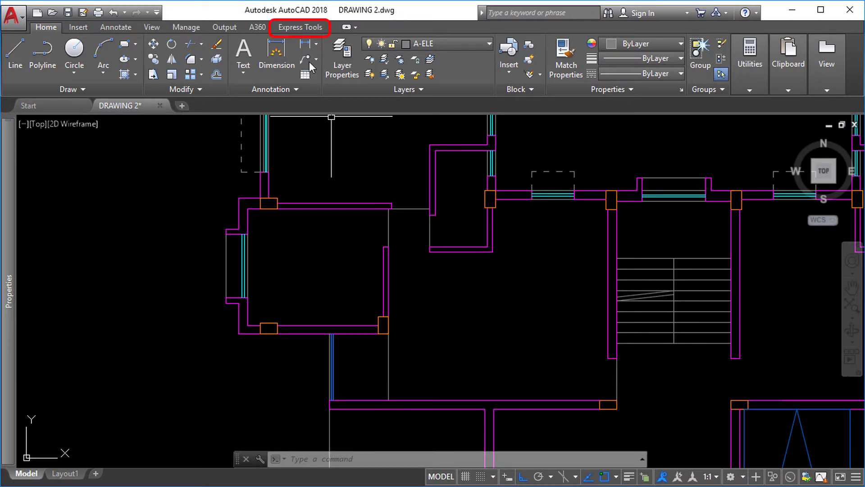
Step: Start a Super Hatch with the image WOODEN PAT2.jpg, using a relative path, rotation 0, and on-screen insertion point and scale
click(300, 27)
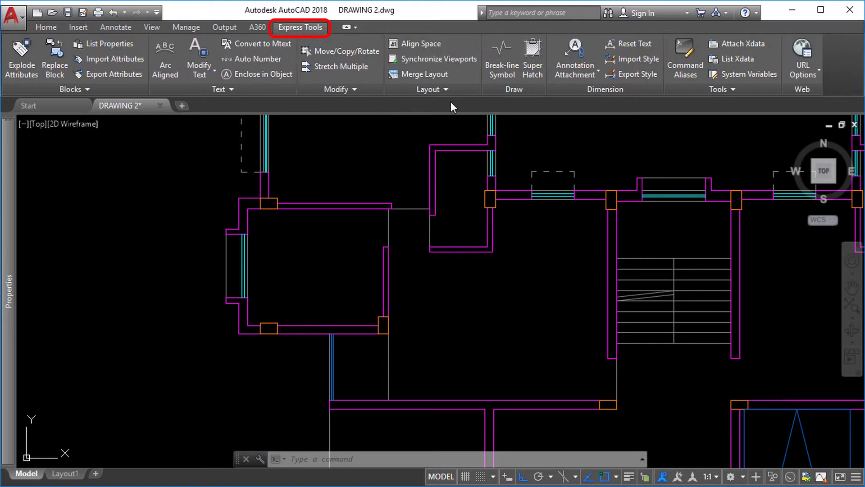
click(535, 74)
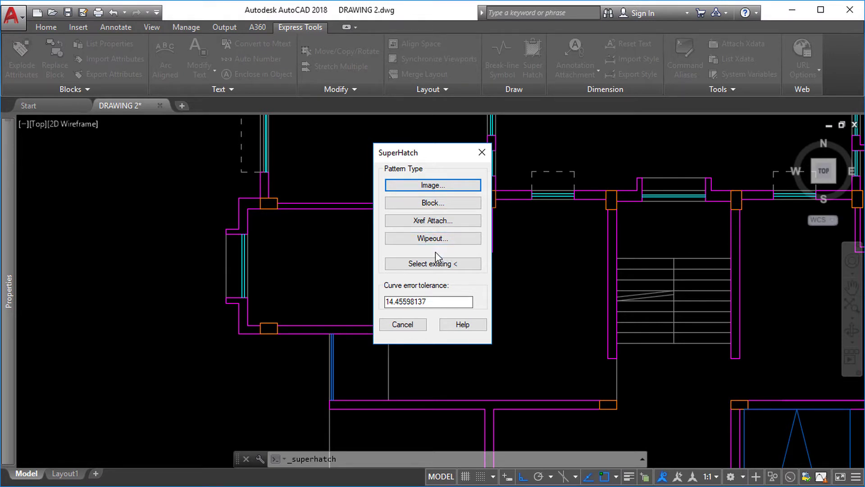
click(417, 184)
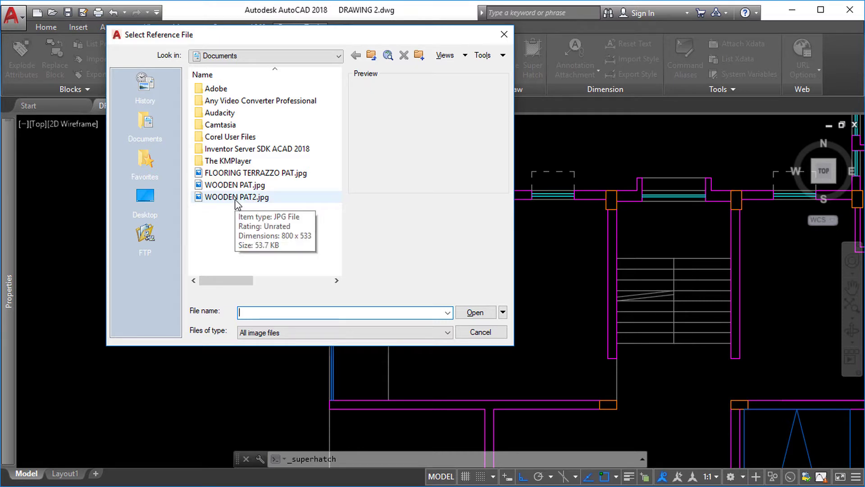
click(237, 197)
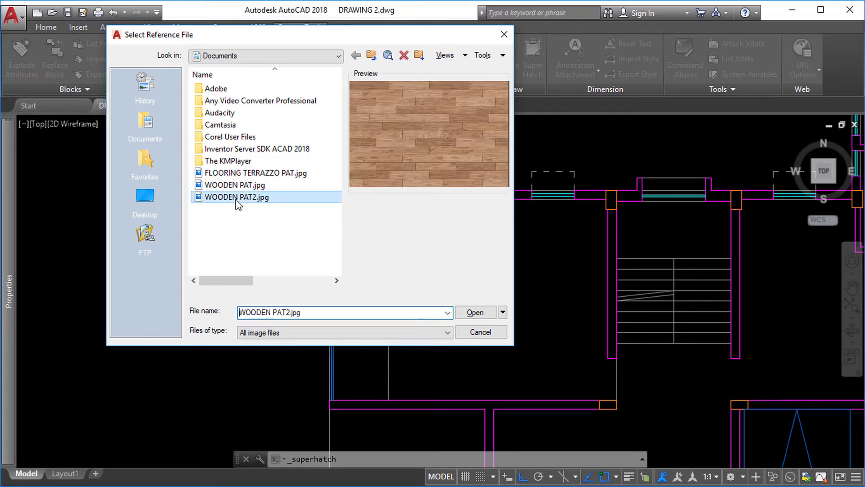
click(471, 313)
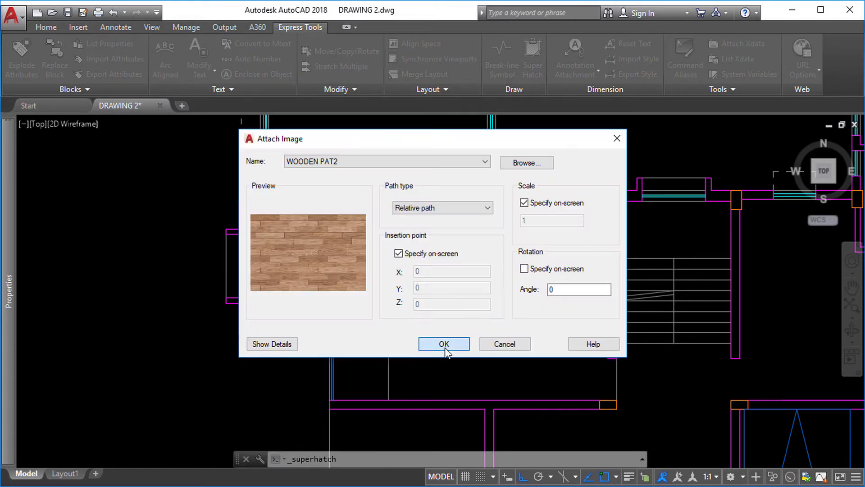
click(444, 350)
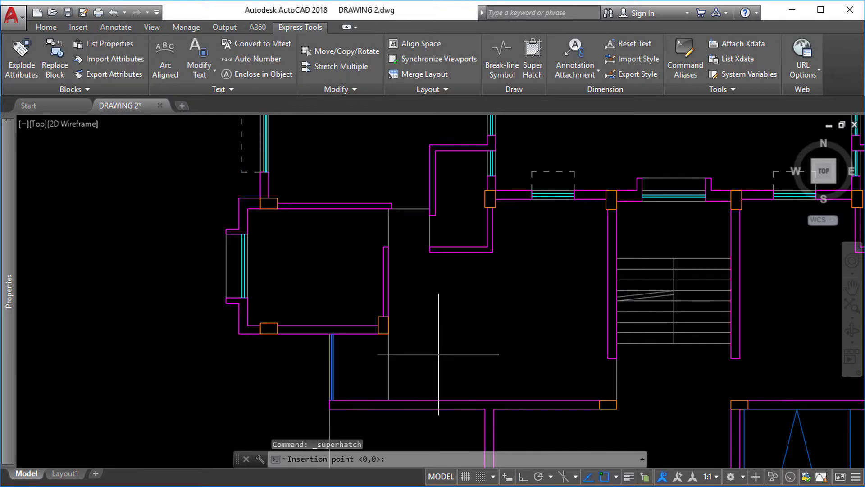
Step: Place and scale the wood image from the hall's lower-left corner, accept the placement, and fill the enclosed hall with it
click(395, 399)
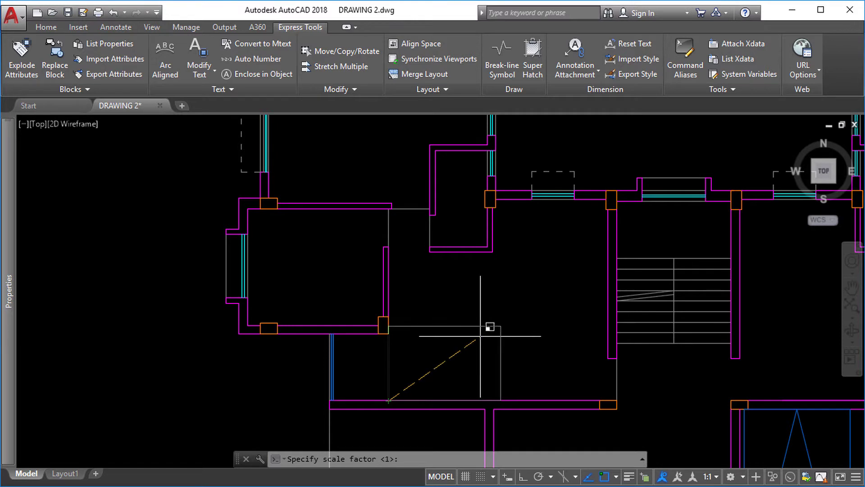
click(480, 335)
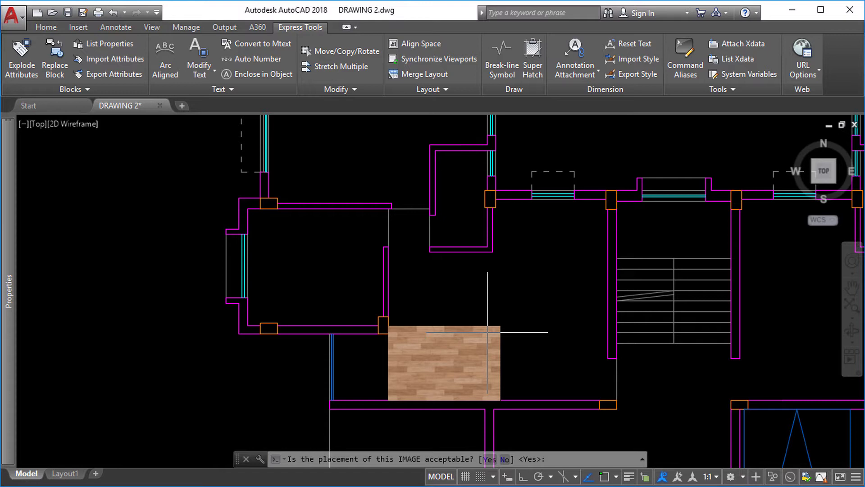
key(Return)
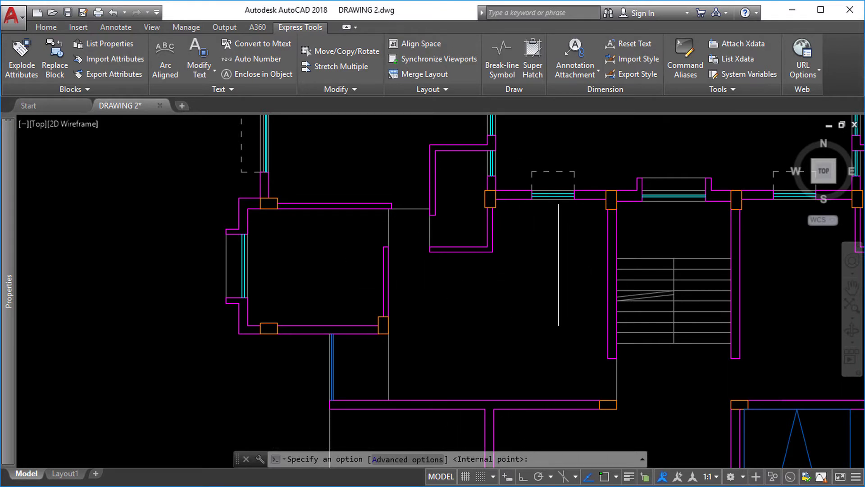
click(490, 318)
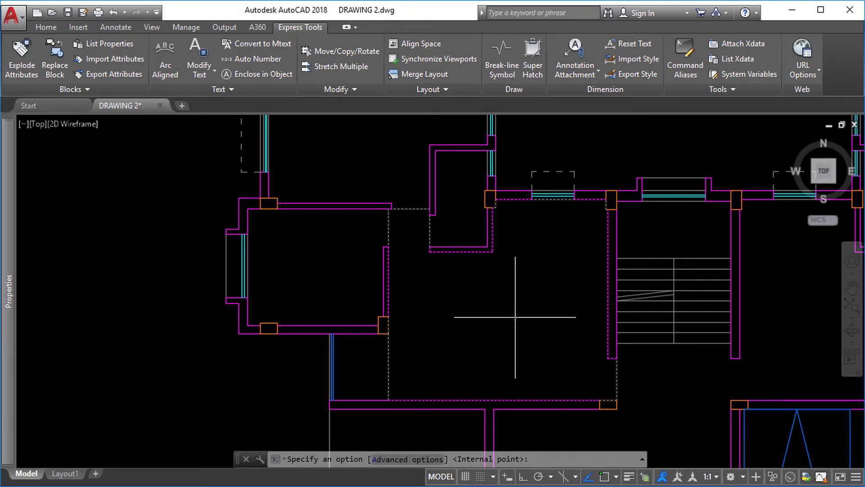
key(Return)
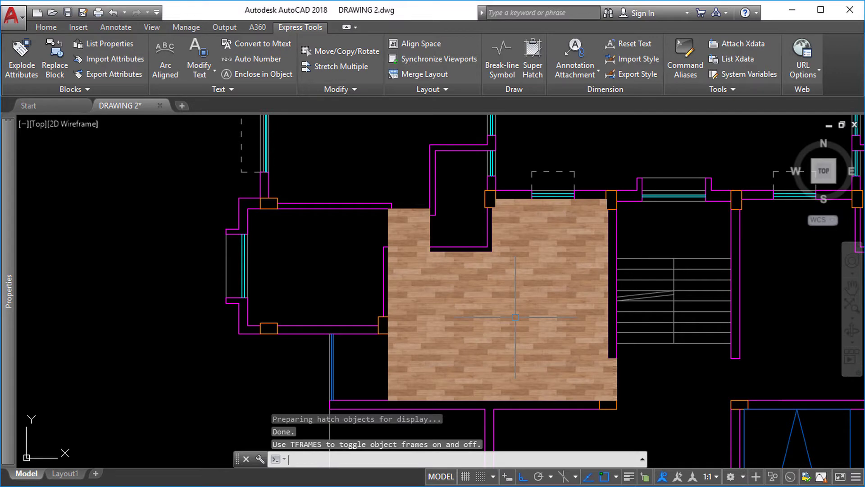
Step: Draw a 600 by 600 rectangle in the empty space left of the floor plan
scroll(515, 317, up, 4)
scroll(396, 212, down, 2)
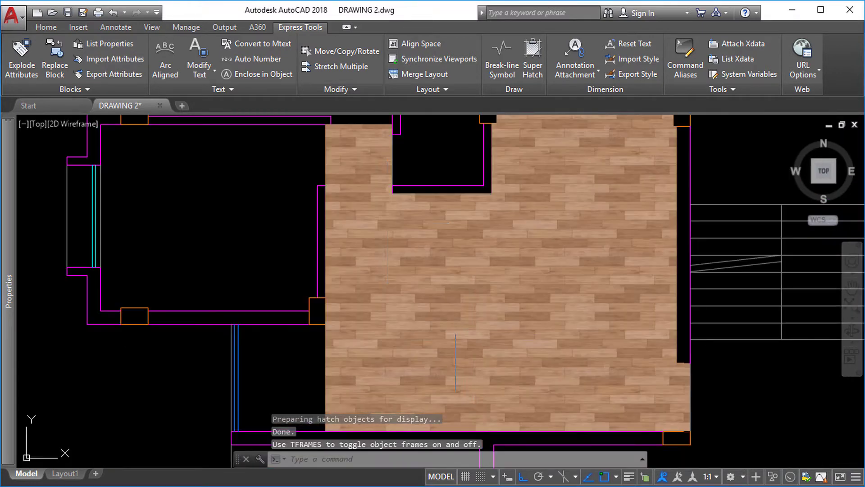
scroll(393, 210, down, 1)
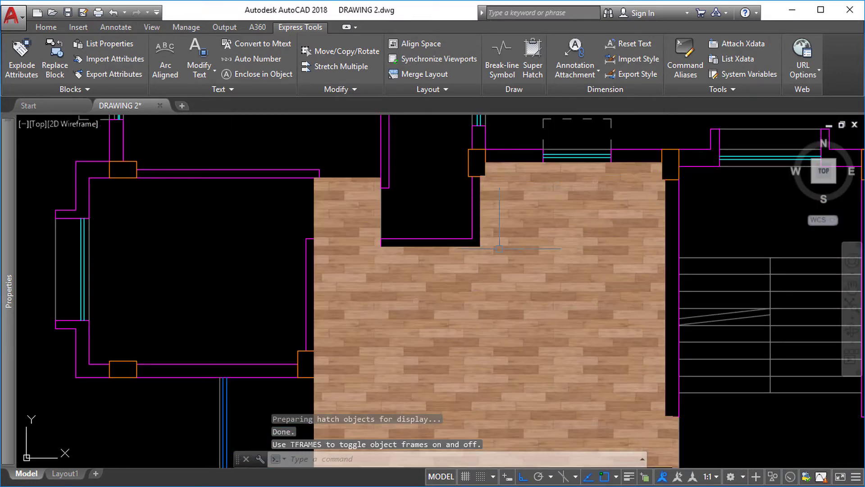
scroll(671, 218, down, 1)
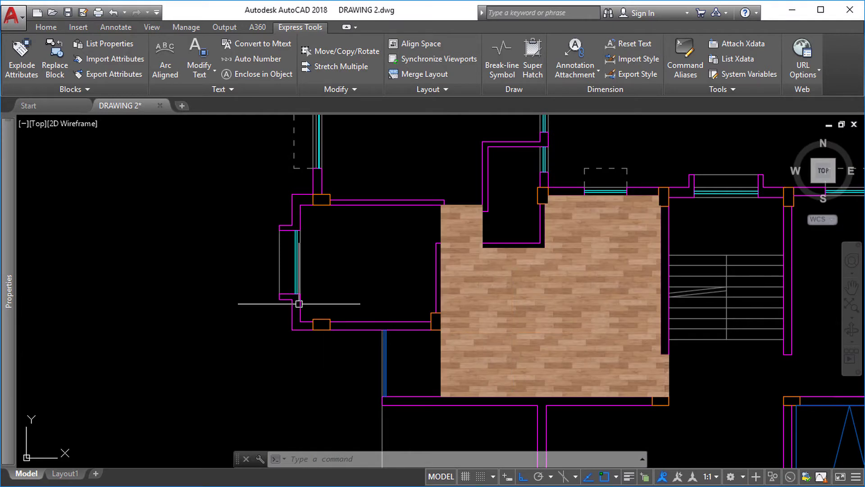
middle_drag(222, 293, 289, 293)
text(RE)
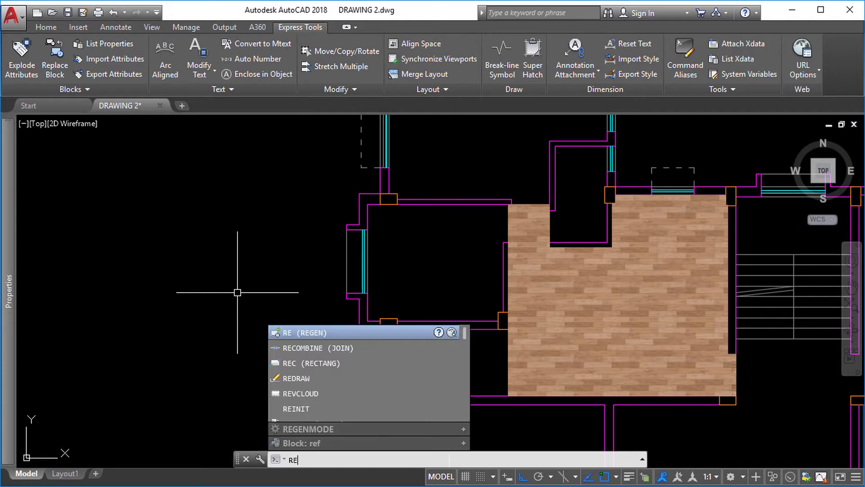
text(C)
key(Return)
click(204, 281)
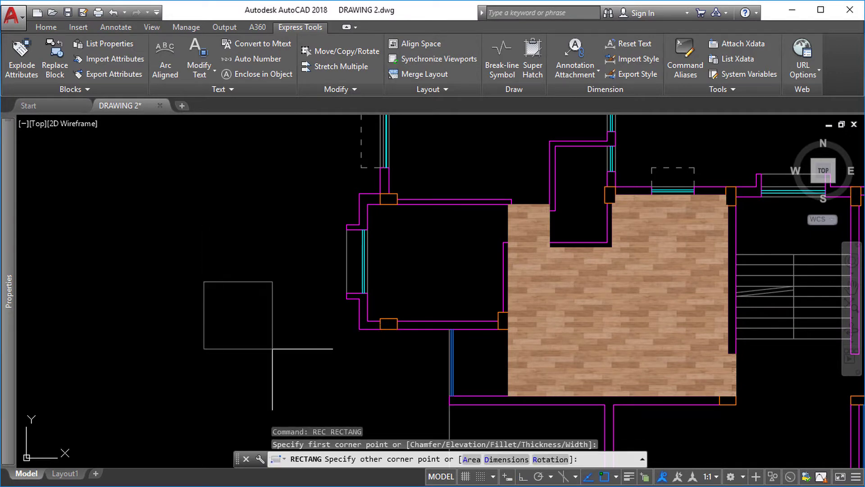
text(D)
key(Return)
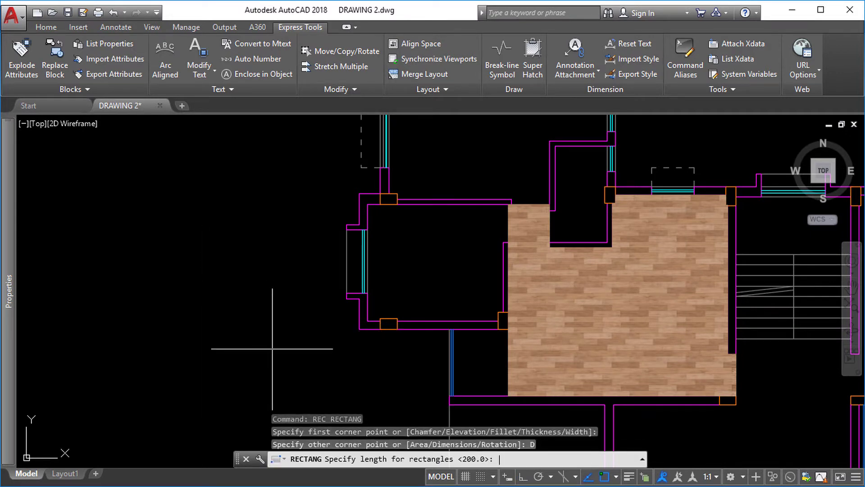
text(600)
key(Return)
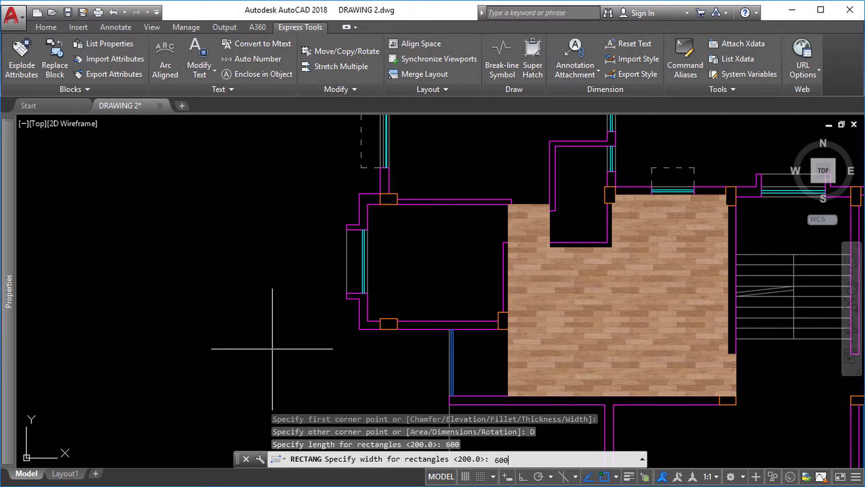
key(Return)
Step: Offset the square inward by 100, and offset the resulting square inward by the same distance
scroll(191, 279, up, 5)
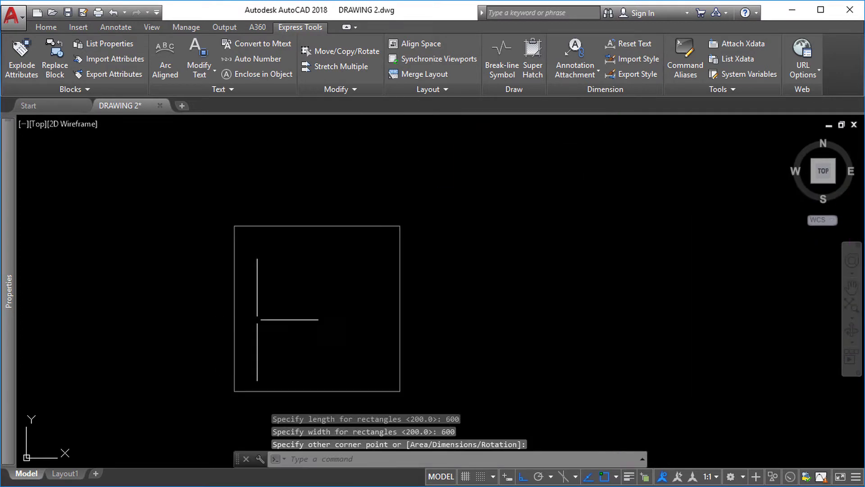
middle_drag(257, 320, 315, 306)
click(315, 308)
text(o)
key(Return)
text(100)
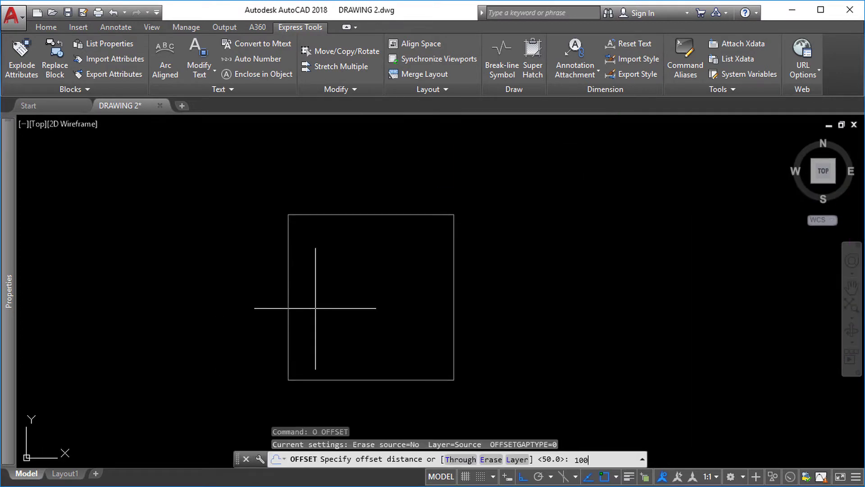
key(Return)
click(288, 308)
click(344, 344)
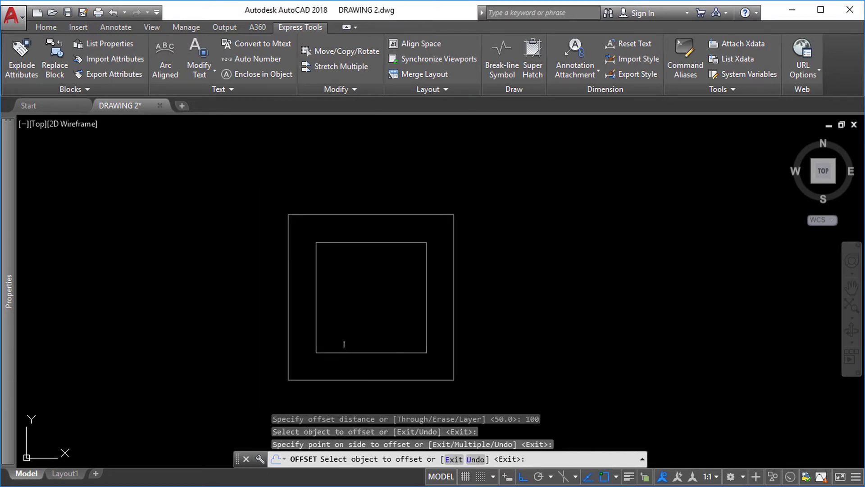
click(343, 353)
click(356, 300)
key(Return)
Step: Define the three nested squares as a block named FLOORING PAT, with its base point at the outer square's lower-left corner
scroll(302, 291, down, 5)
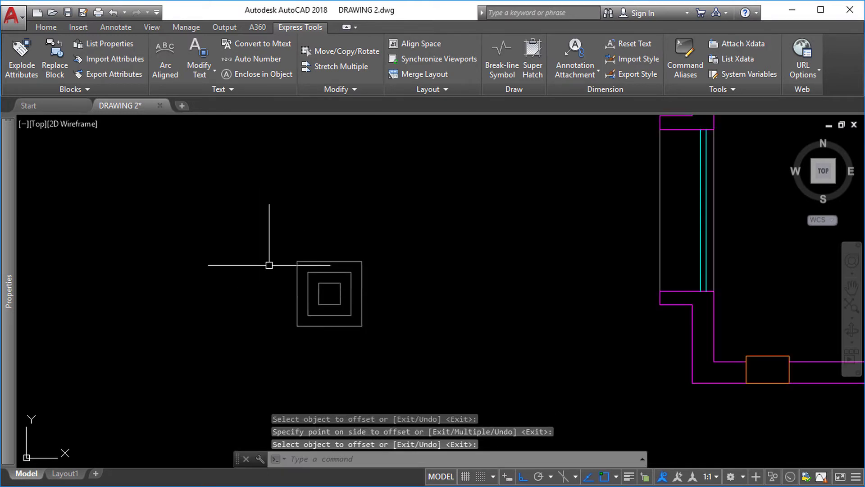
click(379, 342)
click(252, 237)
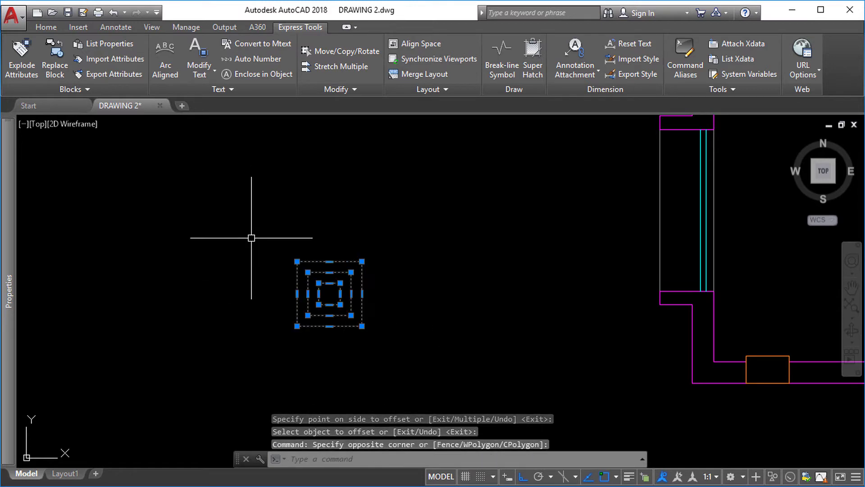
text(B)
key(Return)
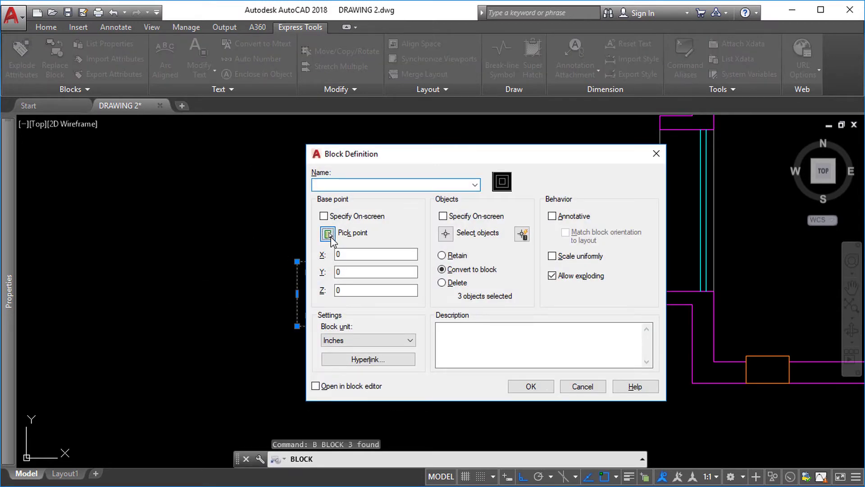
click(328, 234)
click(297, 326)
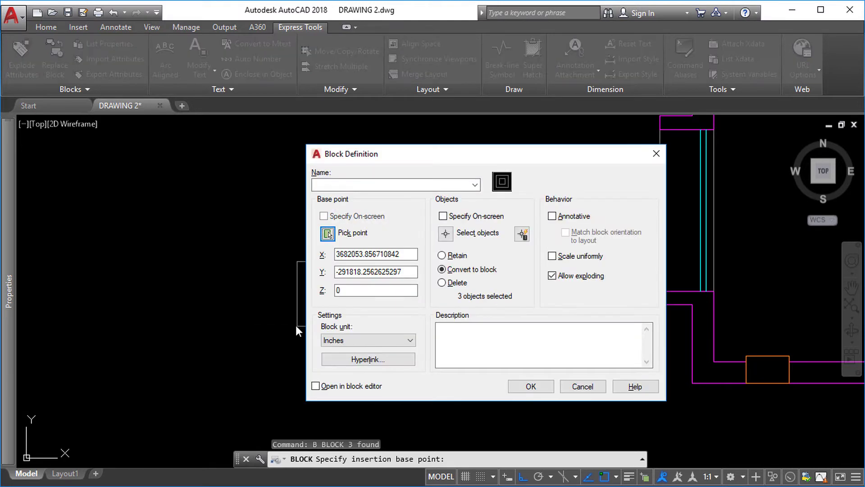
click(350, 185)
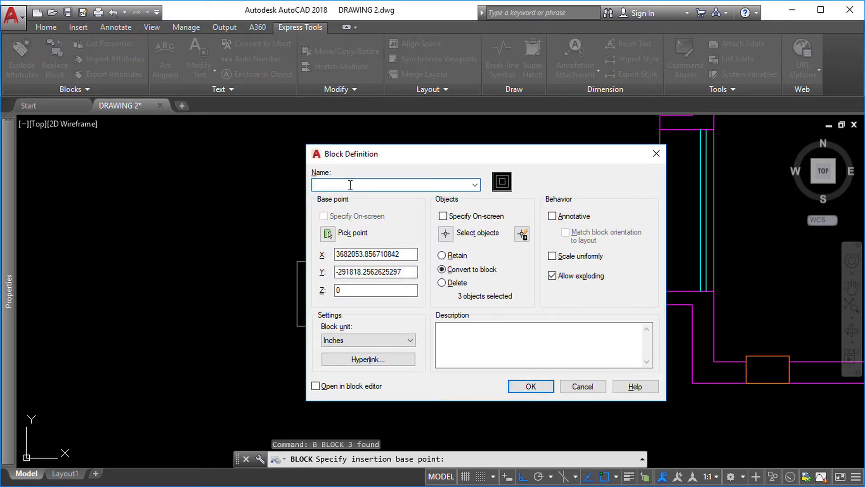
text(FLOORING PAT)
key(Return)
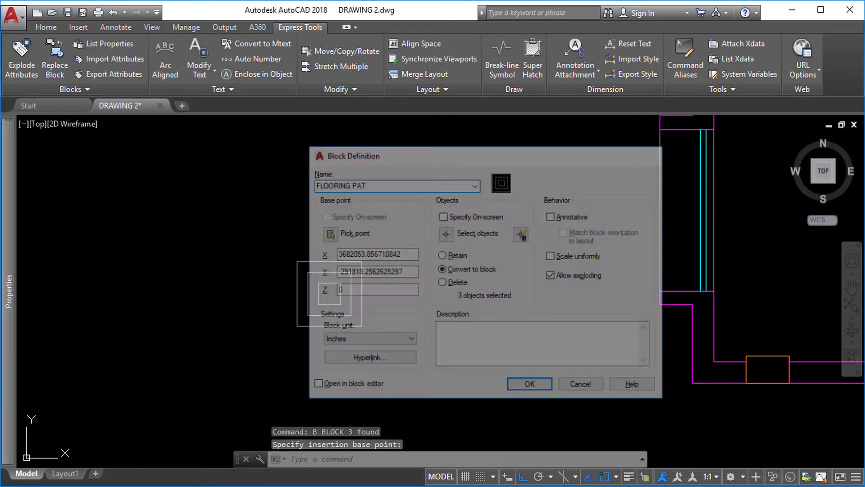
Step: Start a Super Hatch using the FLOORING PAT block as the pattern, with its parameters specified on screen
scroll(283, 233, down, 2)
middle_drag(478, 254, 371, 345)
scroll(276, 366, up, 1)
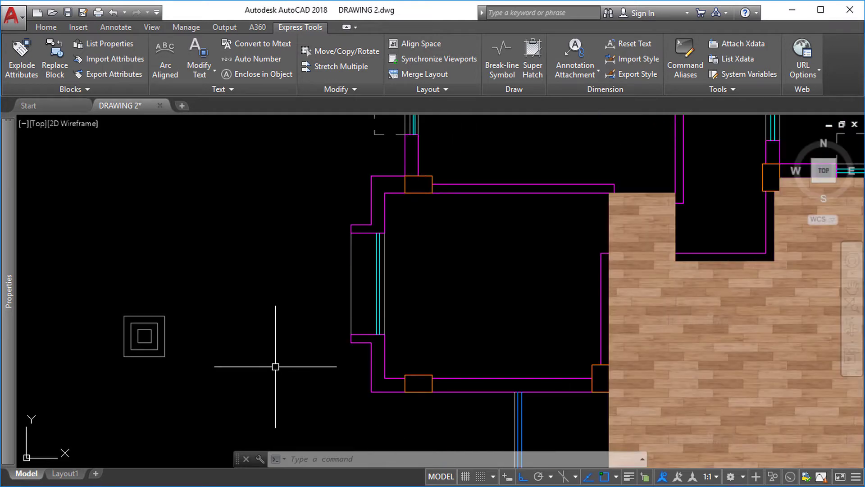
click(528, 63)
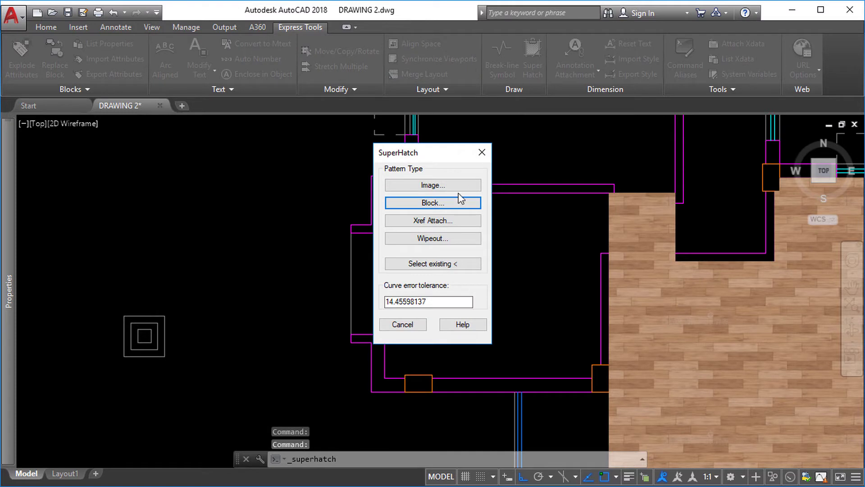
click(433, 203)
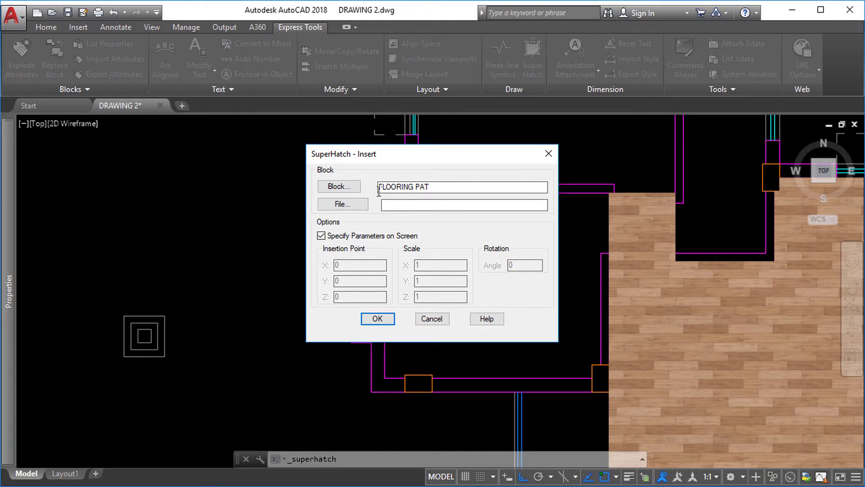
click(346, 191)
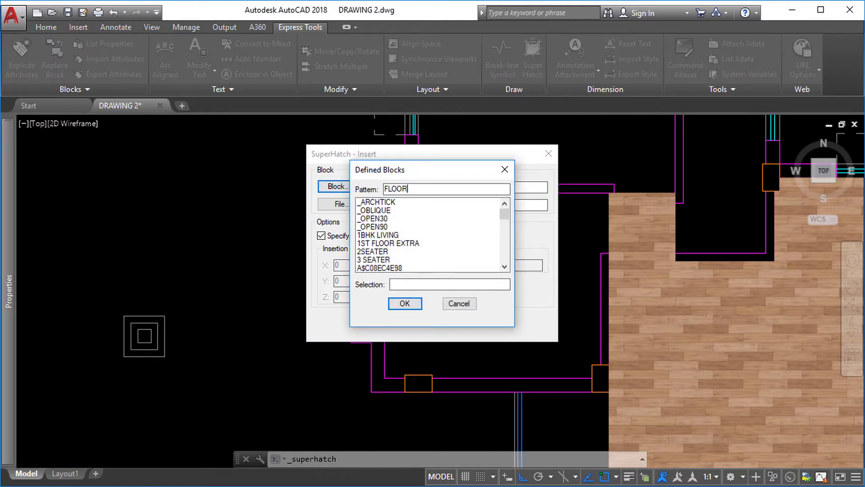
text(FLOORING PAT)
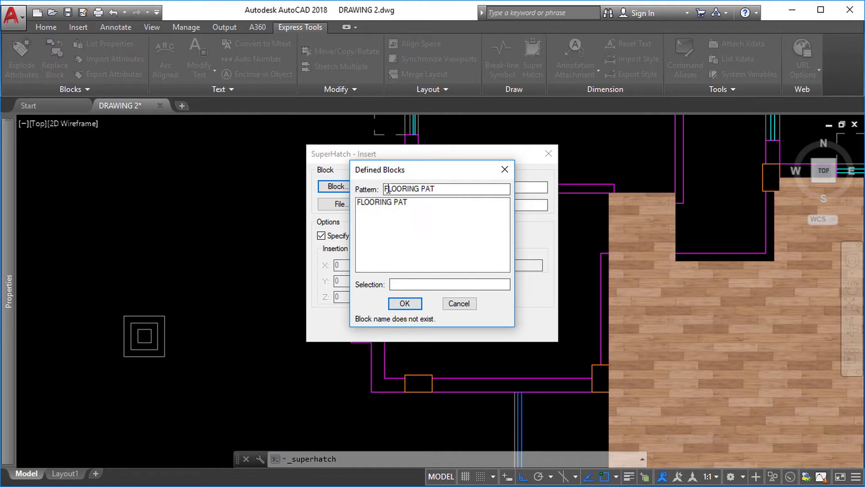
click(376, 204)
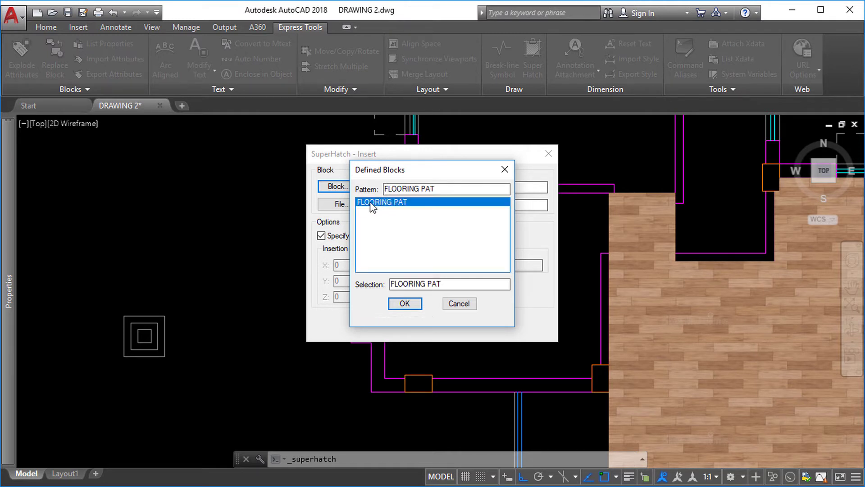
click(405, 304)
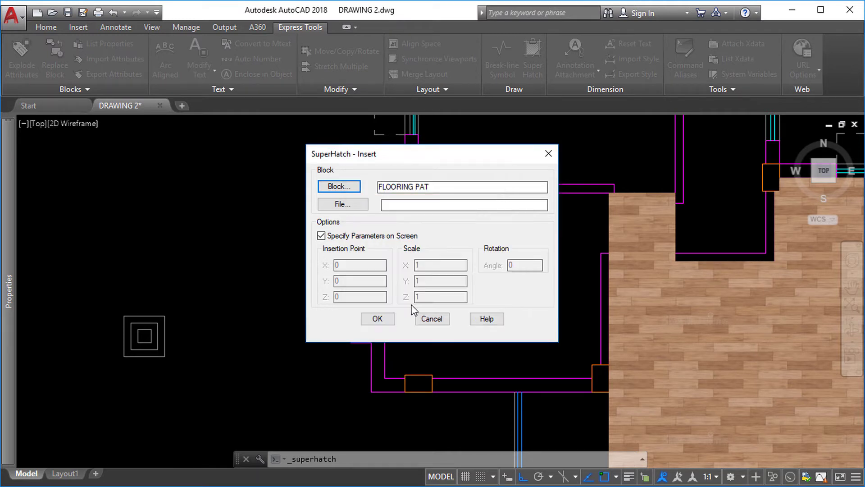
click(379, 320)
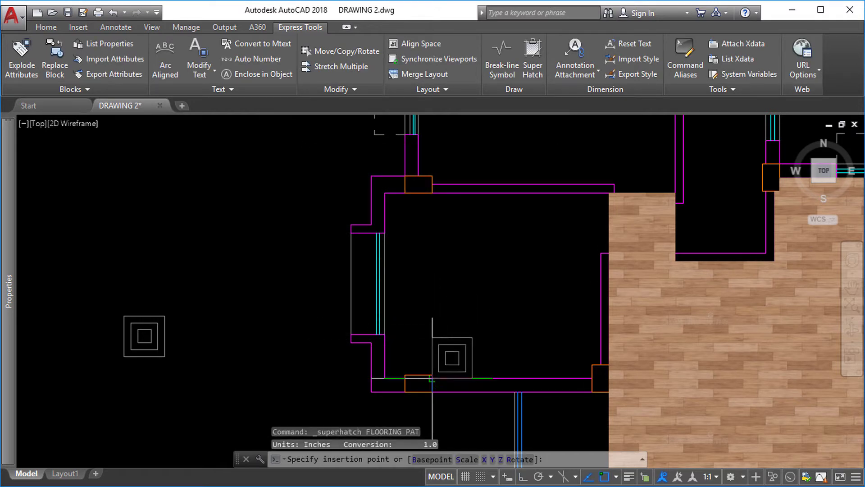
Step: Insert the block at the lower-left column's inner corner in the room beside the hall, with scale 1 and rotation 0, and accept the placement
click(432, 379)
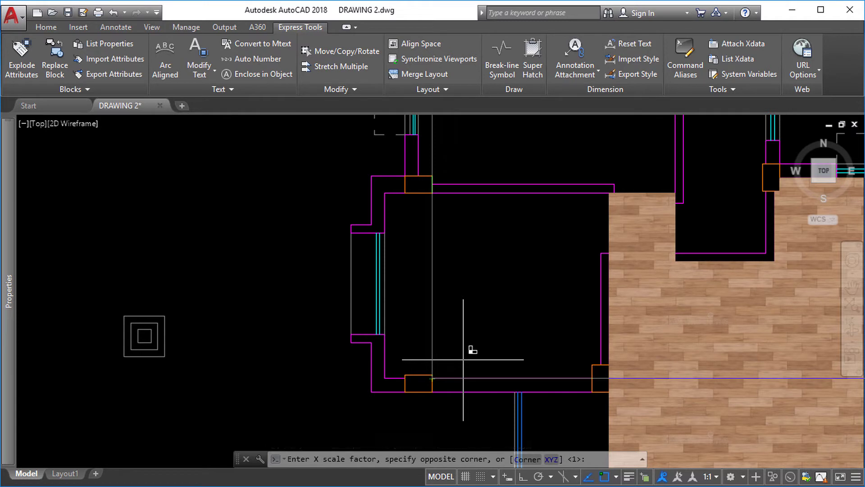
key(Return)
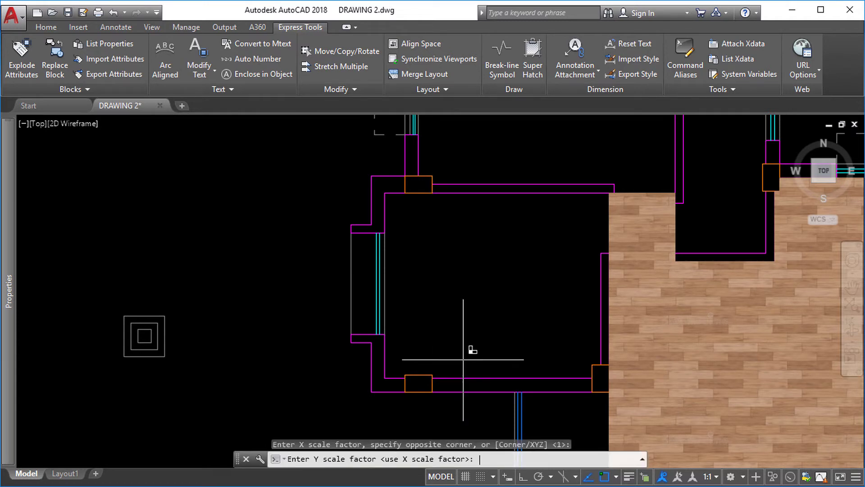
key(Return)
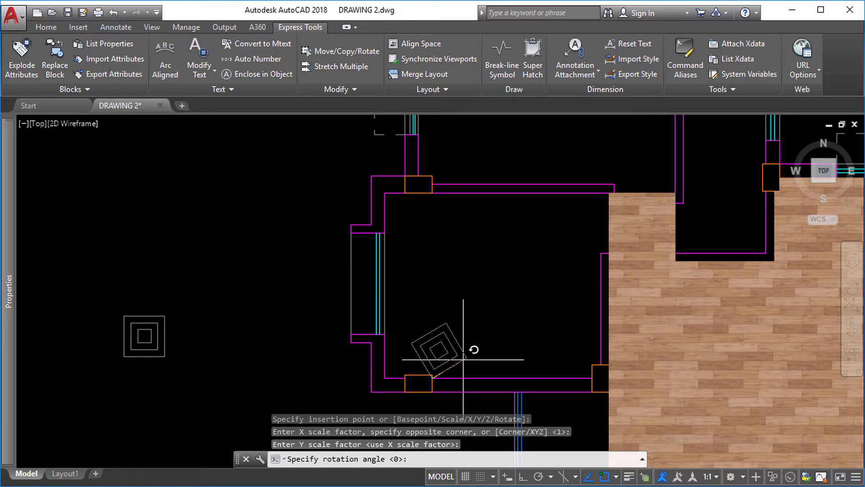
key(Return)
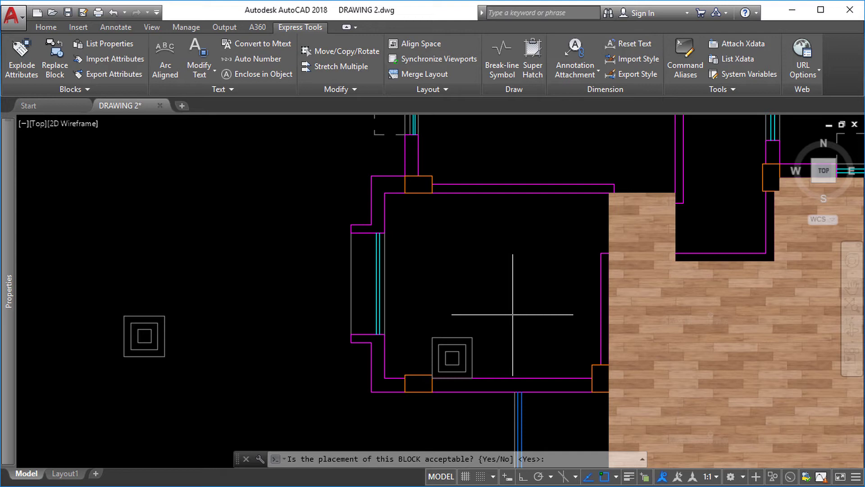
key(Return)
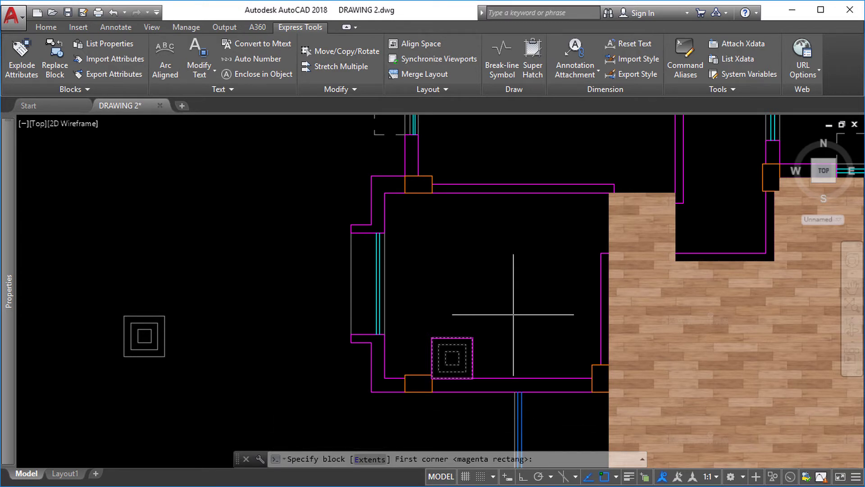
Step: Keep the block's own outline as the tile spacing and fill the enclosed room beside the wooden floor with the pattern
key(Return)
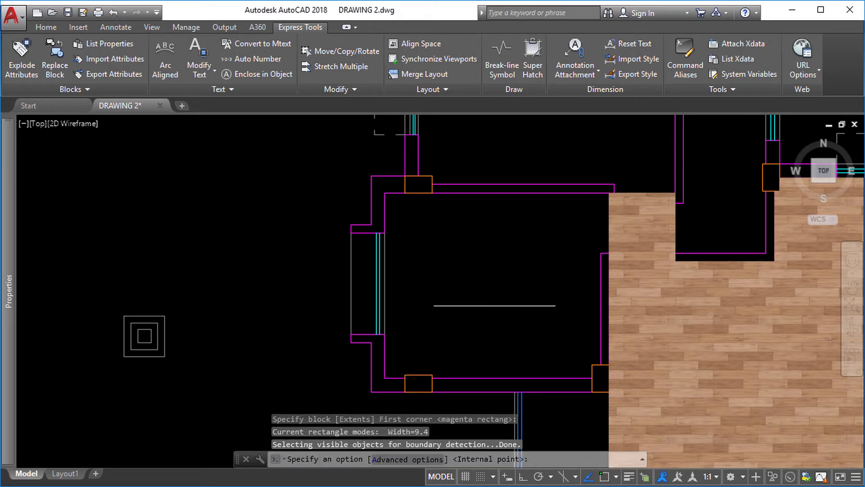
click(487, 282)
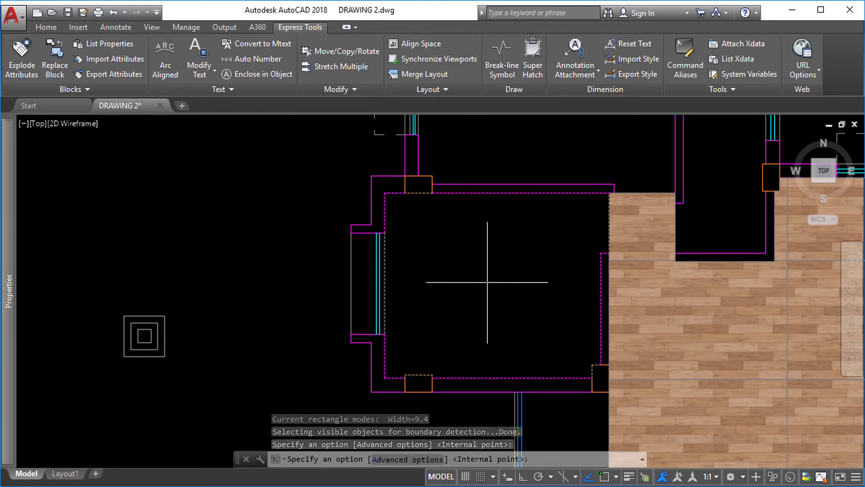
key(Return)
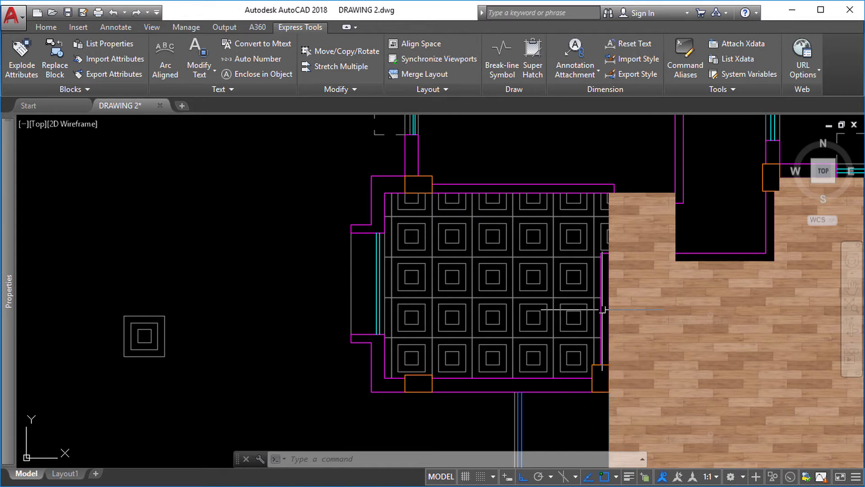
Step: Draw a line closing the door opening between the upper room and the small room on its right
mouse_move(552, 341)
middle_down()
mouse_move(614, 353)
mouse_move(605, 325)
mouse_move(599, 362)
middle_up()
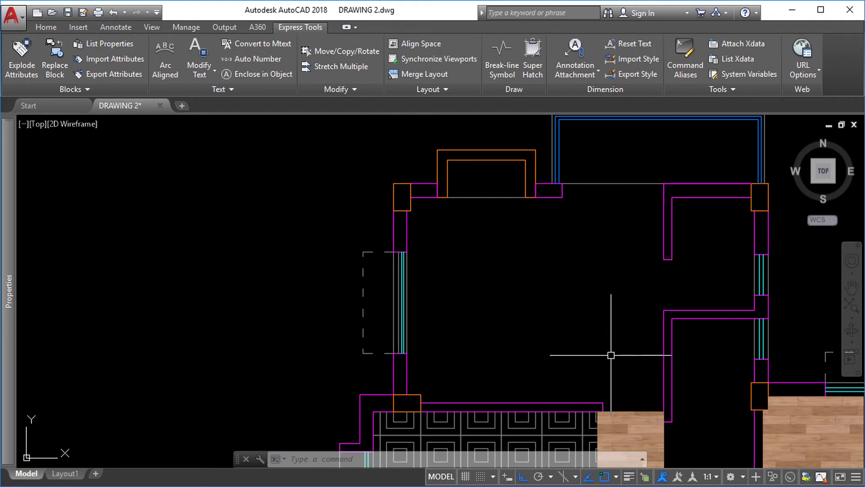
text(l)
key(Return)
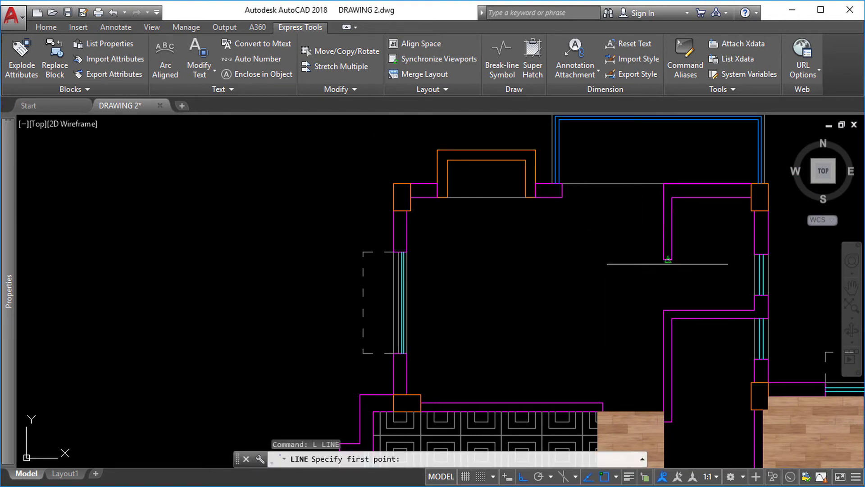
click(663, 310)
key(Escape)
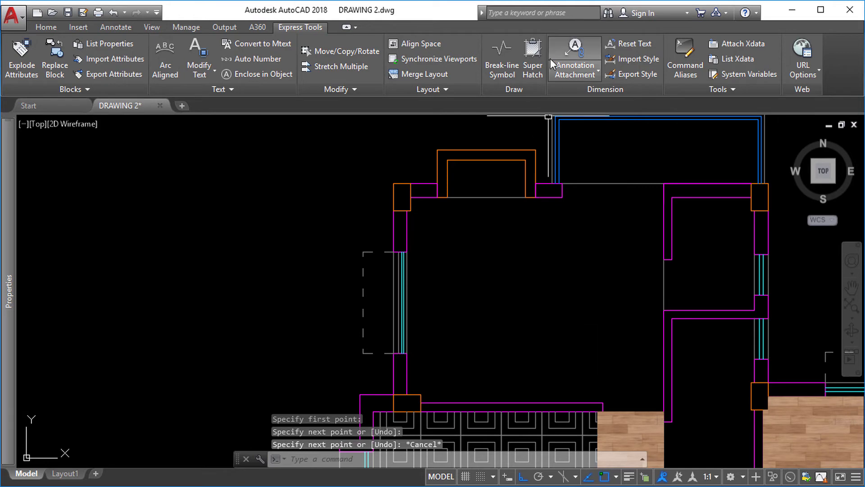
Step: Start another Super Hatch with the FLOORING PAT block, keeping its parameters specified on screen
click(533, 59)
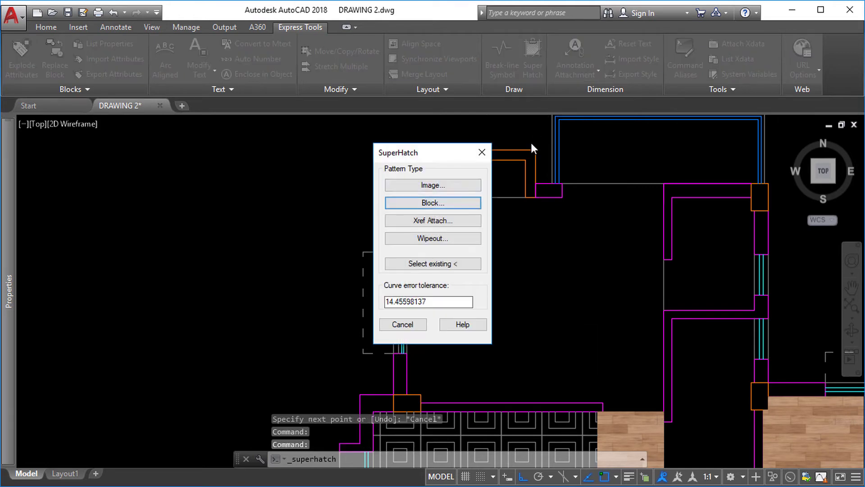
click(433, 203)
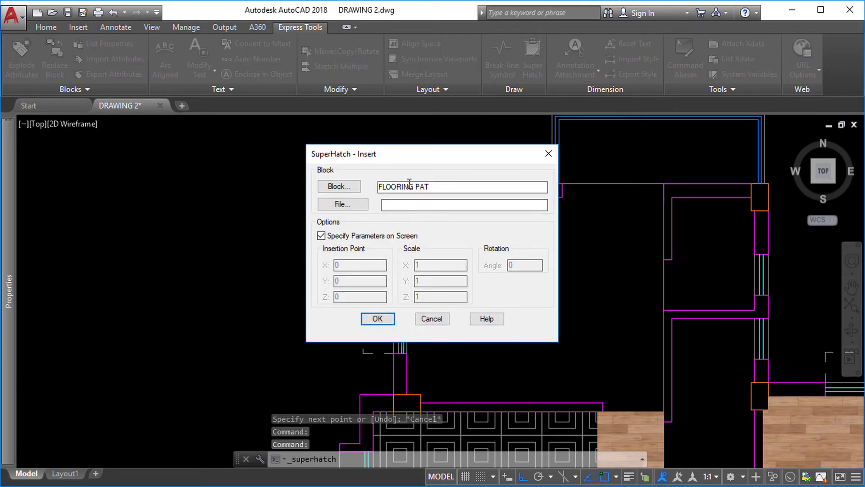
click(377, 318)
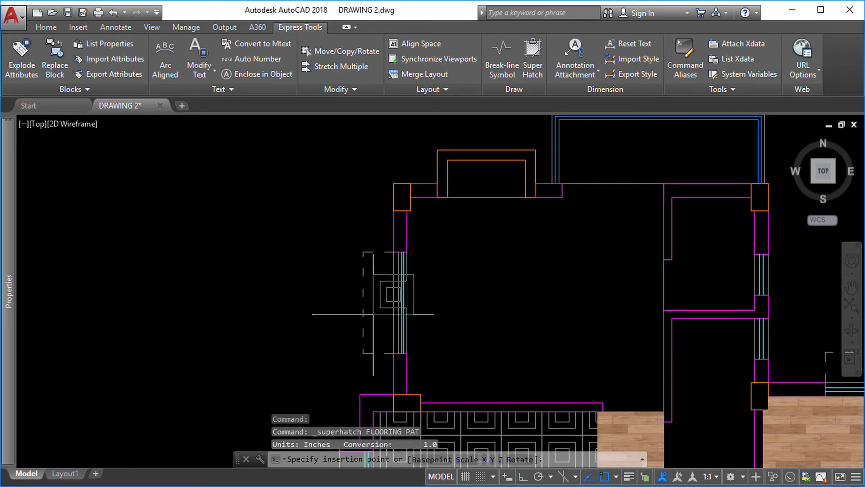
Step: Place the block inside the upper room at scale 1 and rotation 0, and define a tiling window larger than the block around it
click(491, 348)
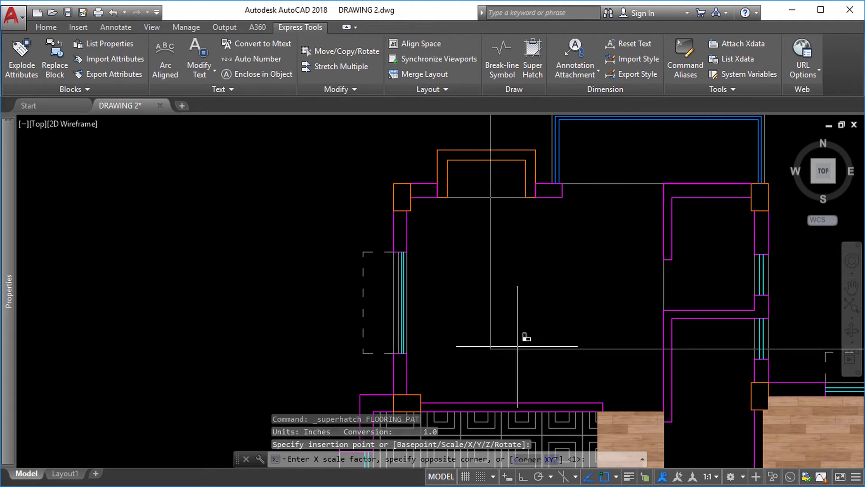
key(Return)
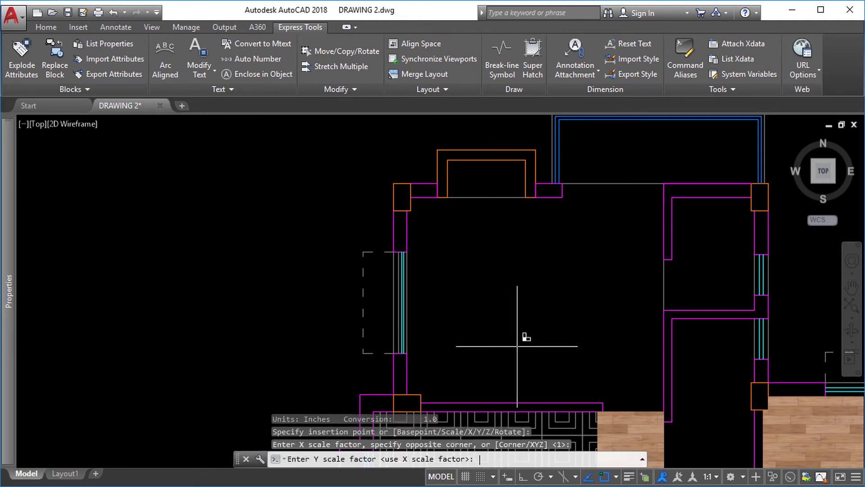
key(Return)
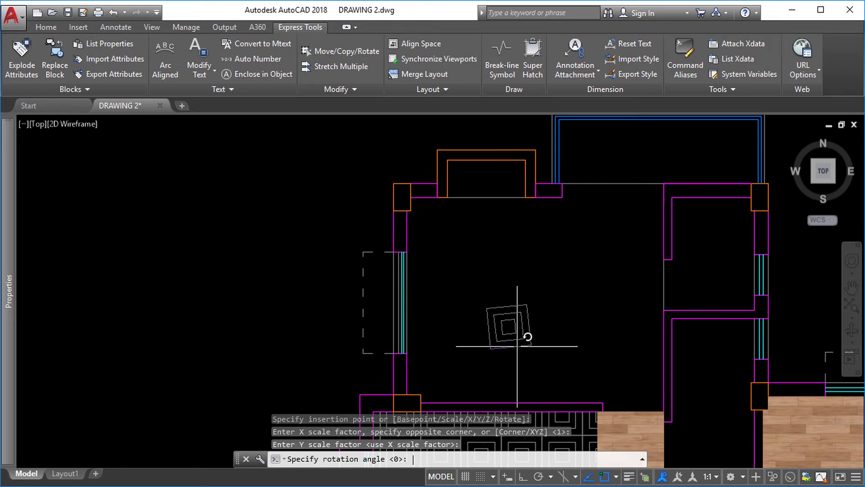
key(Return)
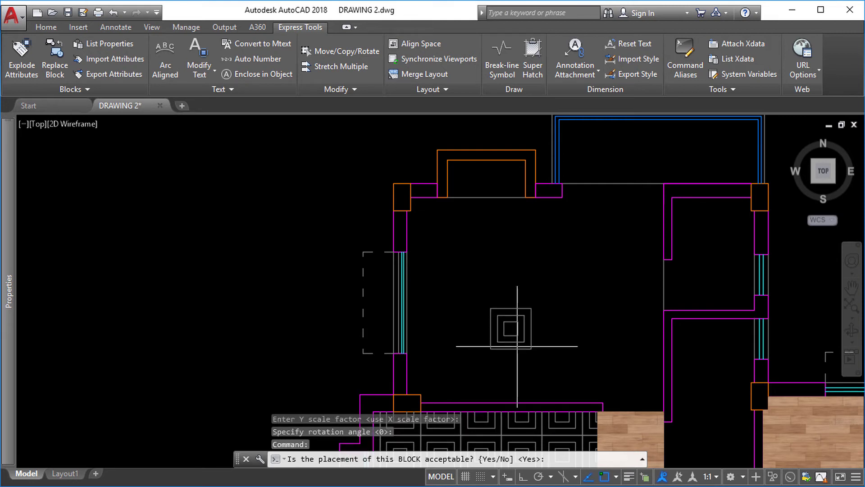
key(Return)
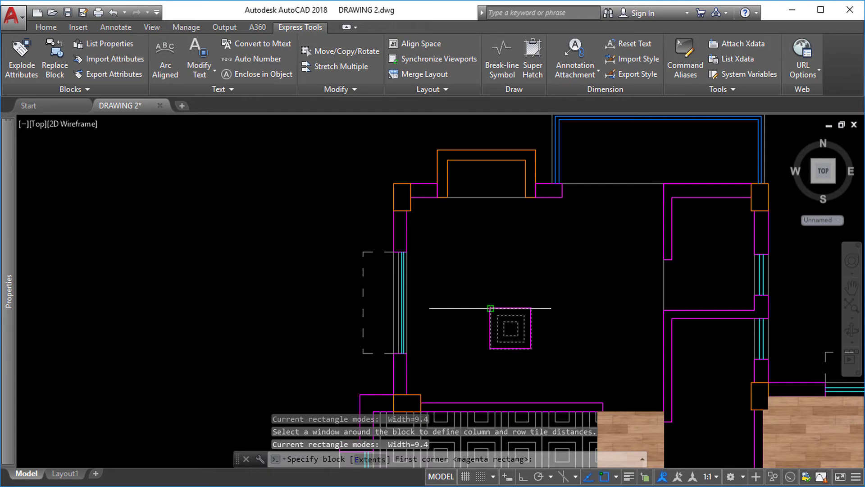
click(490, 308)
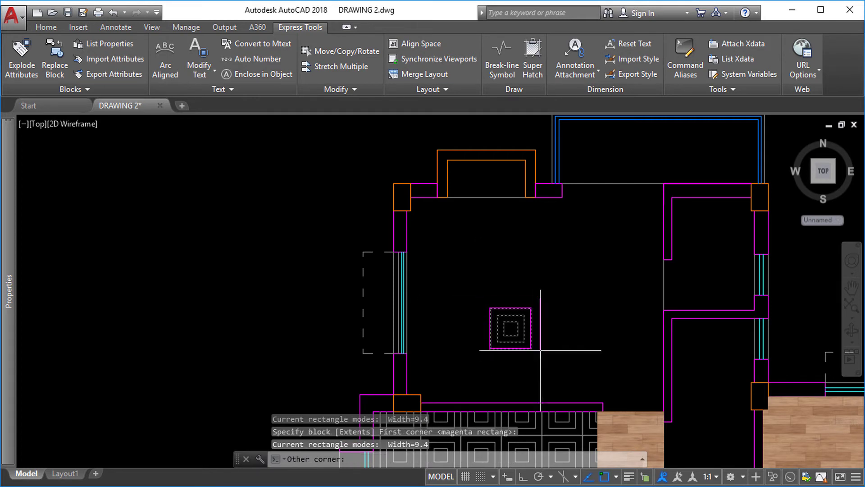
click(542, 356)
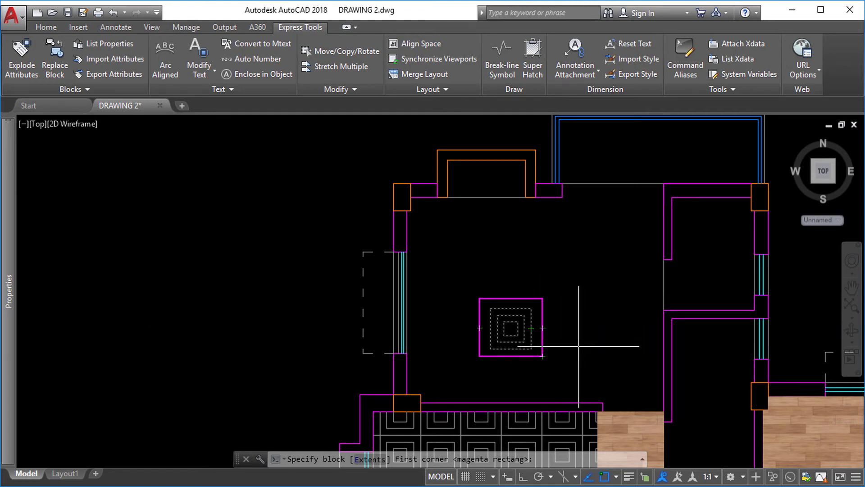
Step: Accept the magenta rectangle as the tile spacing and fill the upper room's interior with the pattern
key(Return)
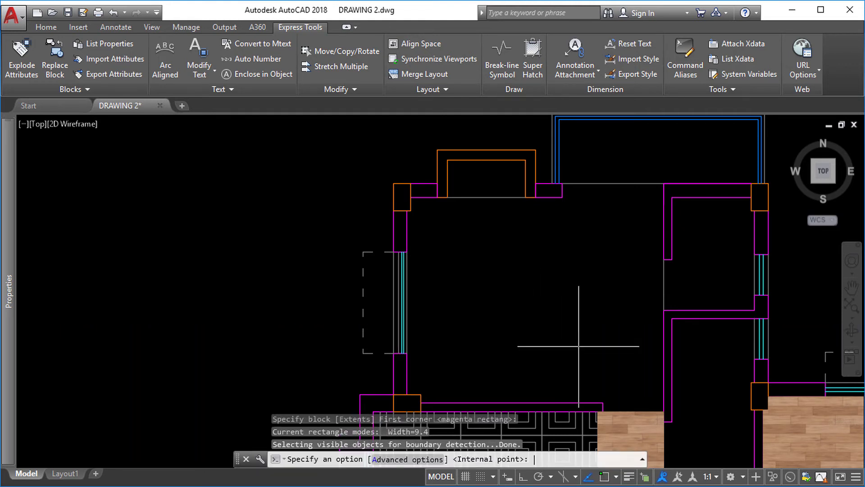
click(528, 302)
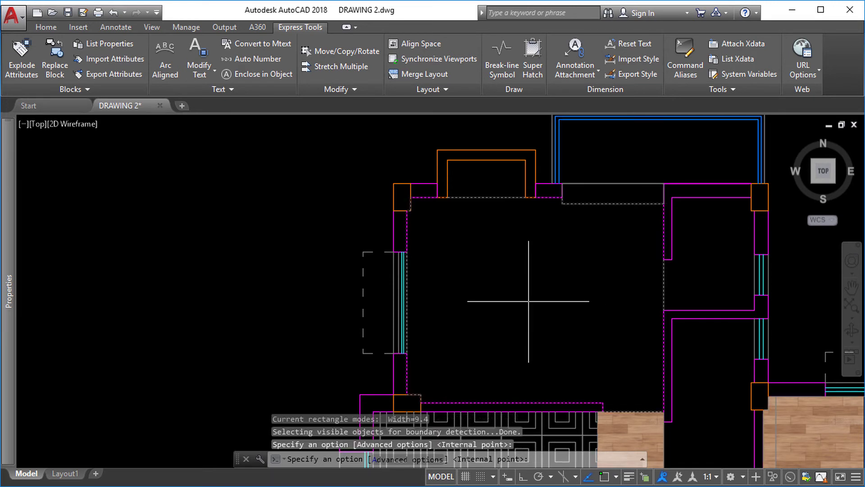
key(Return)
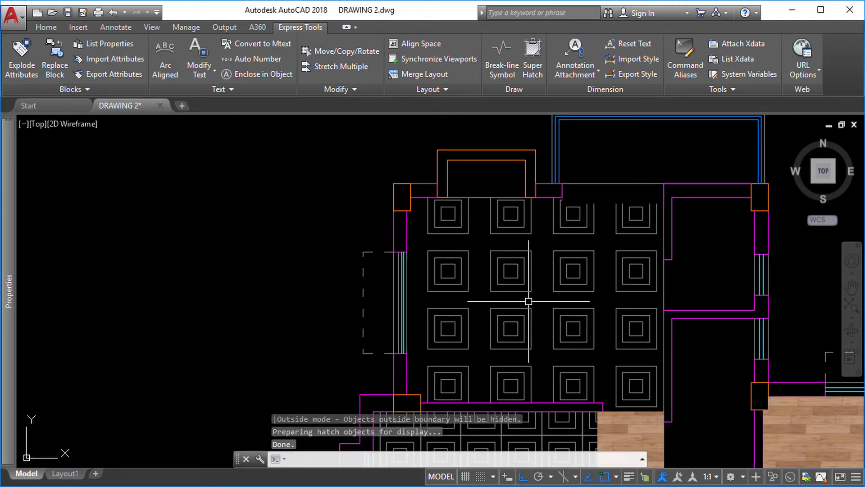
Step: Open the FLOORING PAT block for in-place reference editing from a tile in the lower room, automatically selecting all nested objects
middle_drag(572, 333, 589, 294)
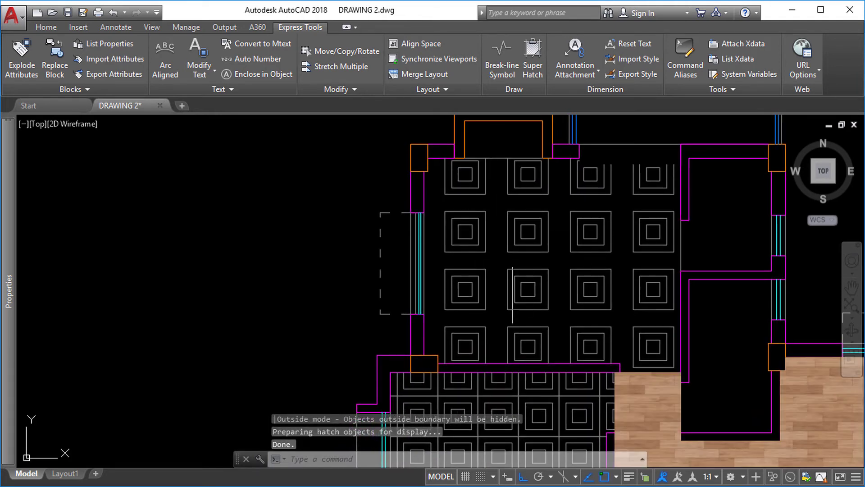
middle_drag(551, 319, 575, 208)
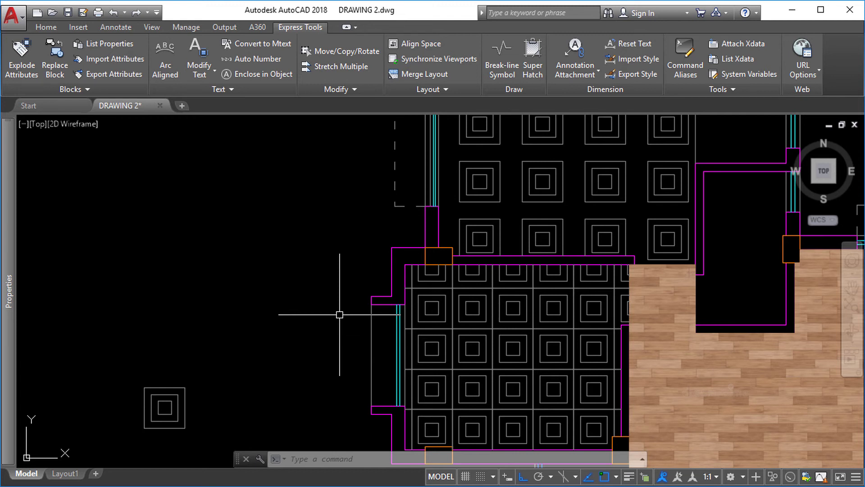
text(ref)
key(Up)
key(Up)
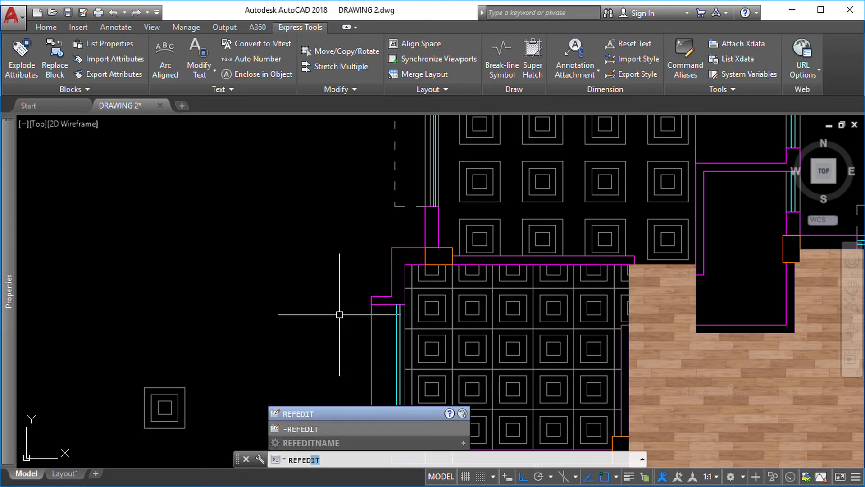
key(Return)
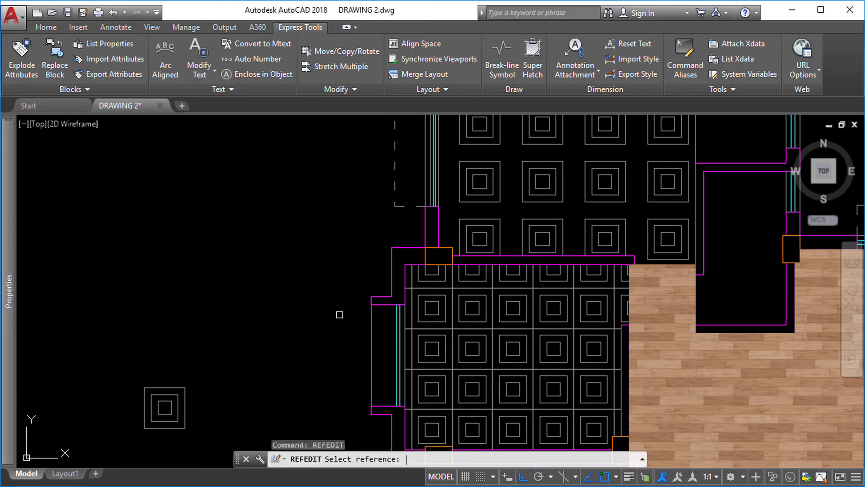
click(503, 351)
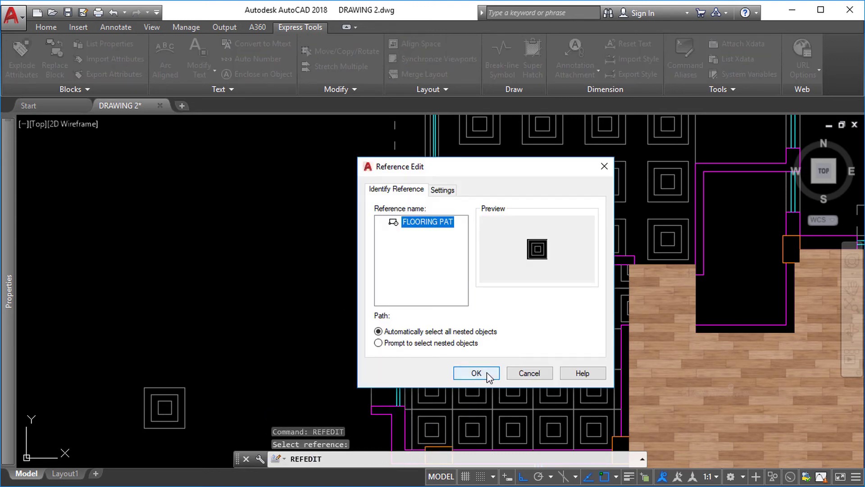
click(487, 372)
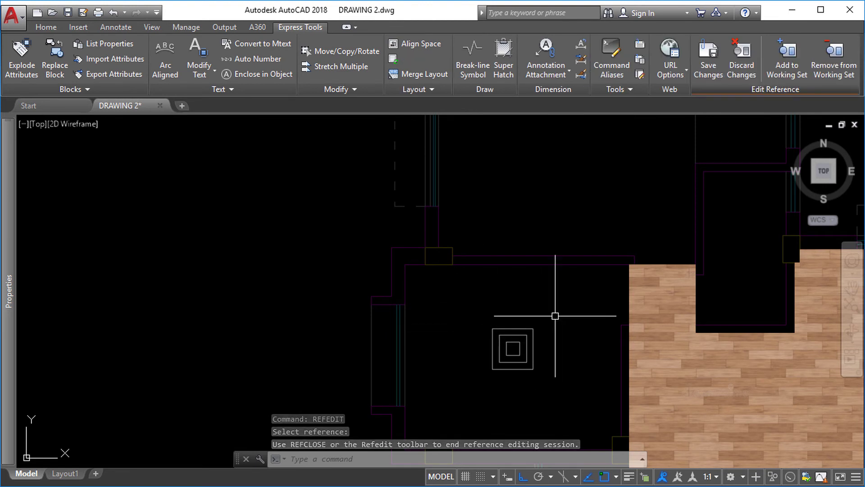
Step: Erase the two inner squares of the block, keeping only the outer square
click(513, 351)
click(495, 343)
text(e)
key(space)
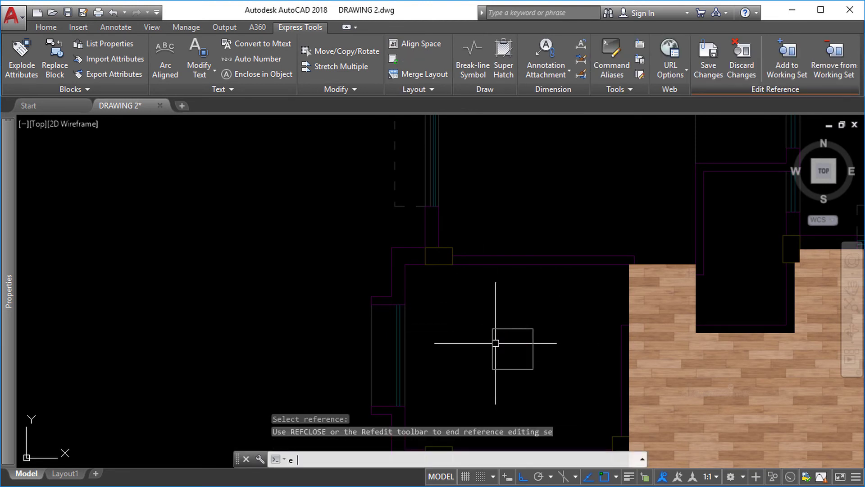
Step: Chamfer all corners of the outer square as a polyline with both distances at 150, and save the block reference changes
text(ch)
key(Return)
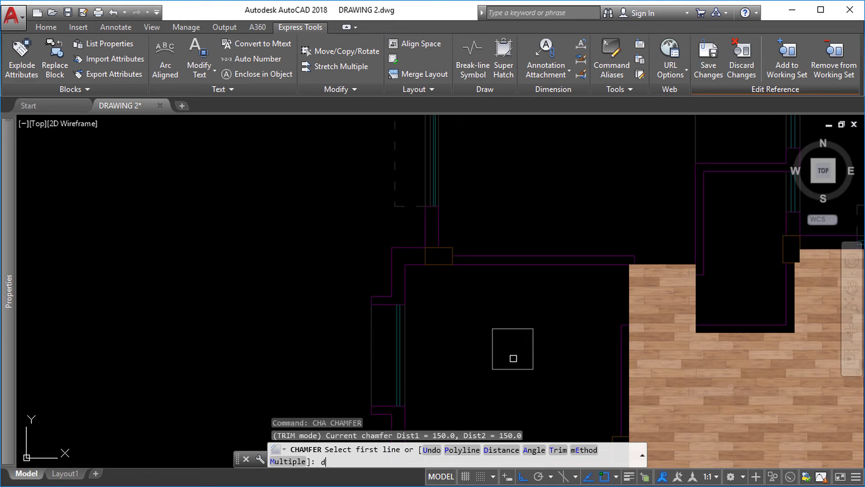
text(d)
key(Return)
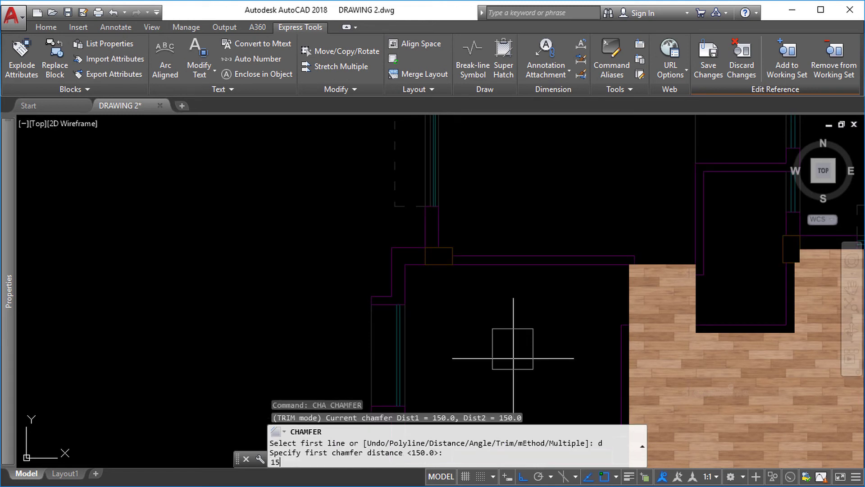
text(150)
key(Return)
text(150)
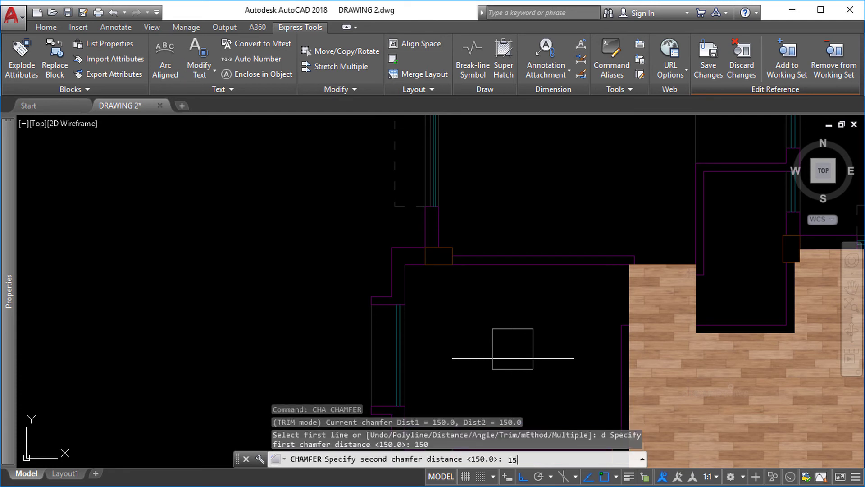
key(Return)
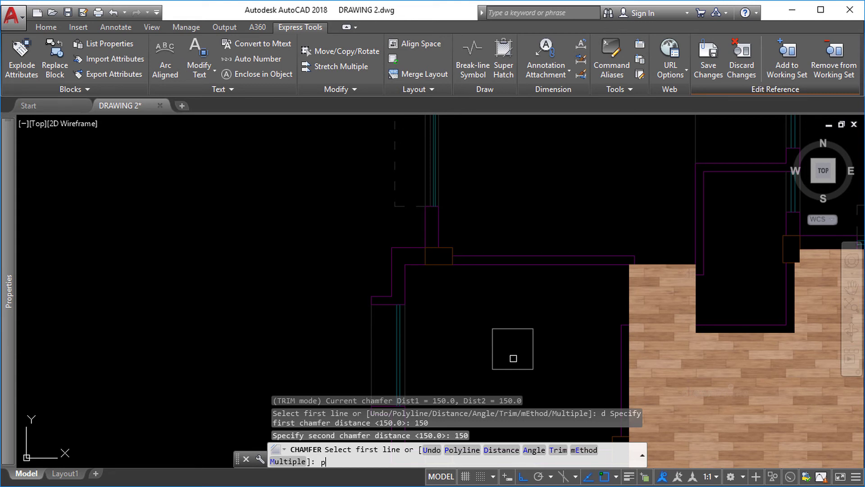
text(p)
key(Return)
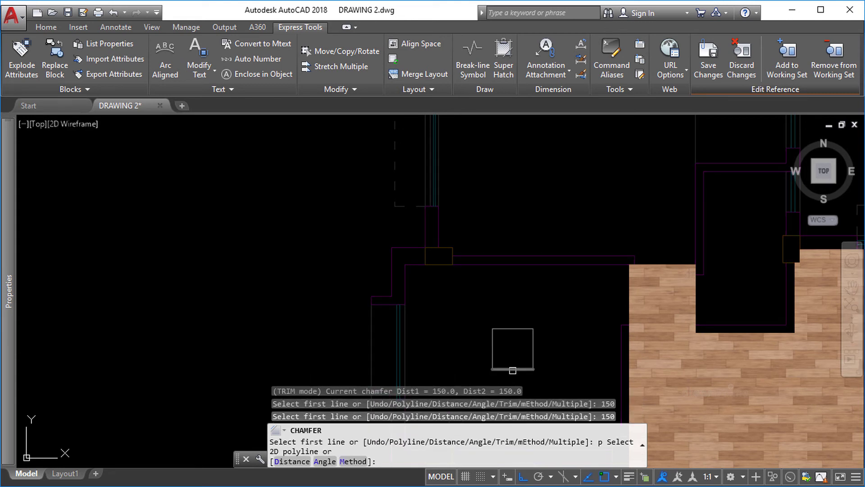
click(513, 369)
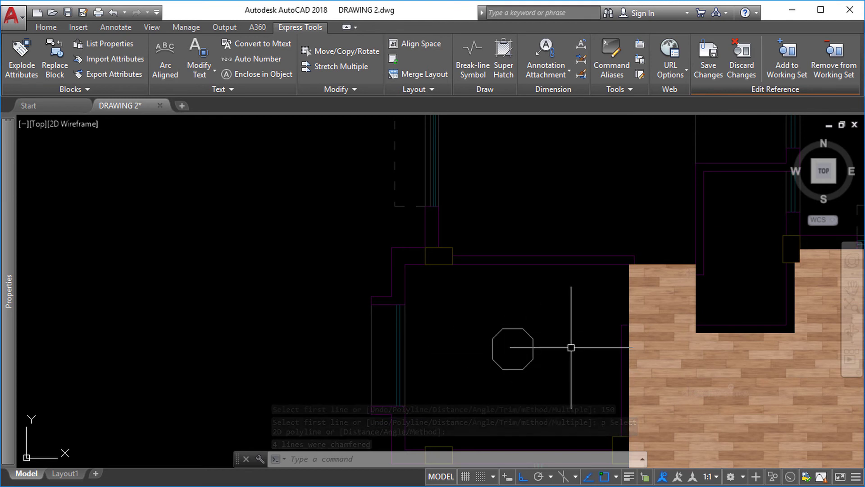
click(706, 73)
click(438, 283)
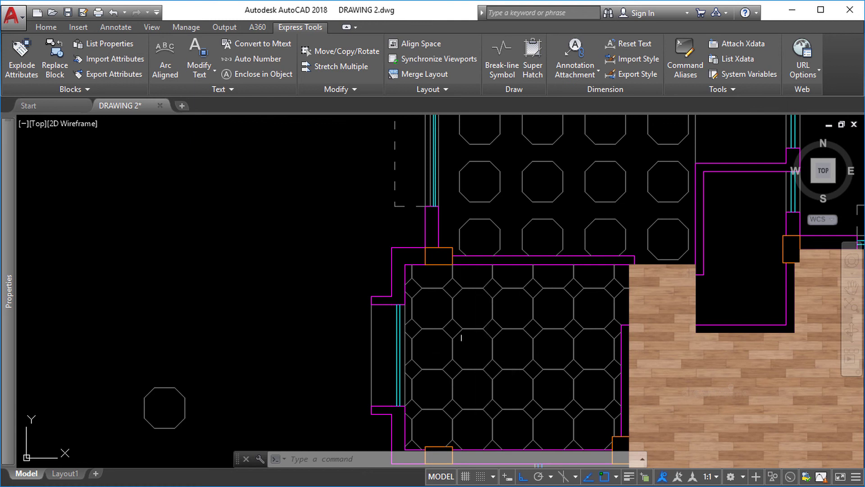
Step: Turn off group selection so the tiles of the lower room's hatch can be selected individually
click(476, 344)
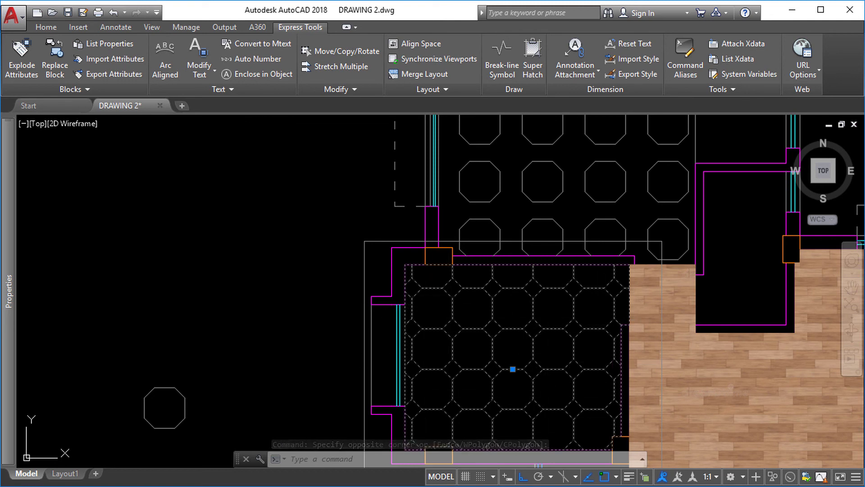
click(46, 28)
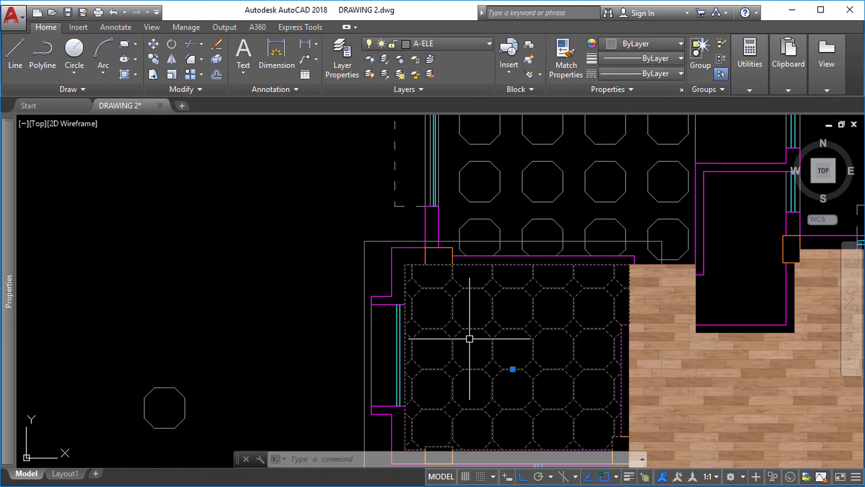
click(721, 74)
key(Escape)
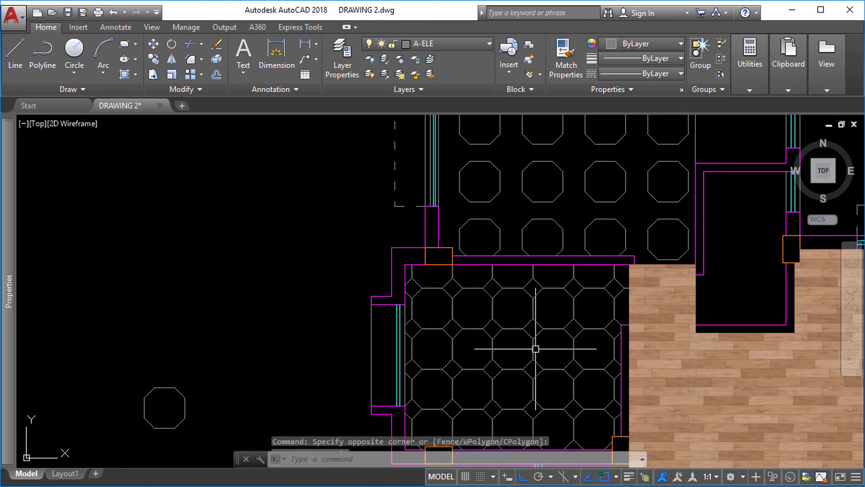
key(Escape)
Step: Select a single tile in the lower room's hatch and examine its block reference properties
click(495, 342)
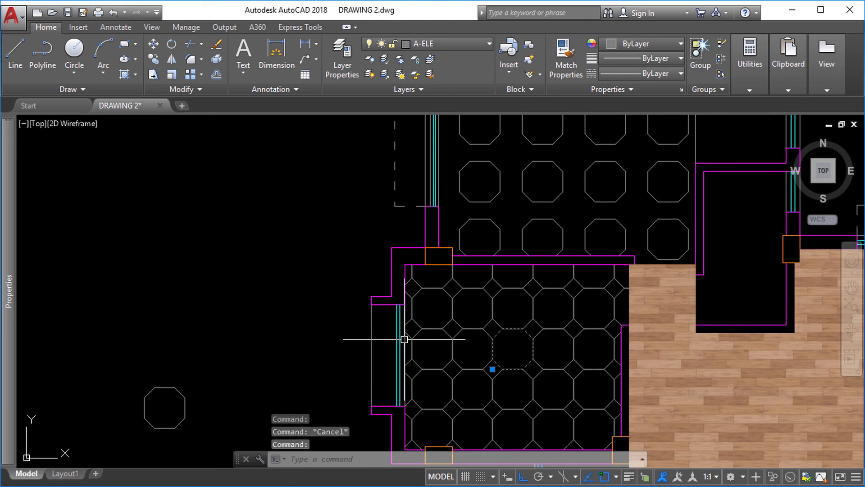
mouse_move(4, 265)
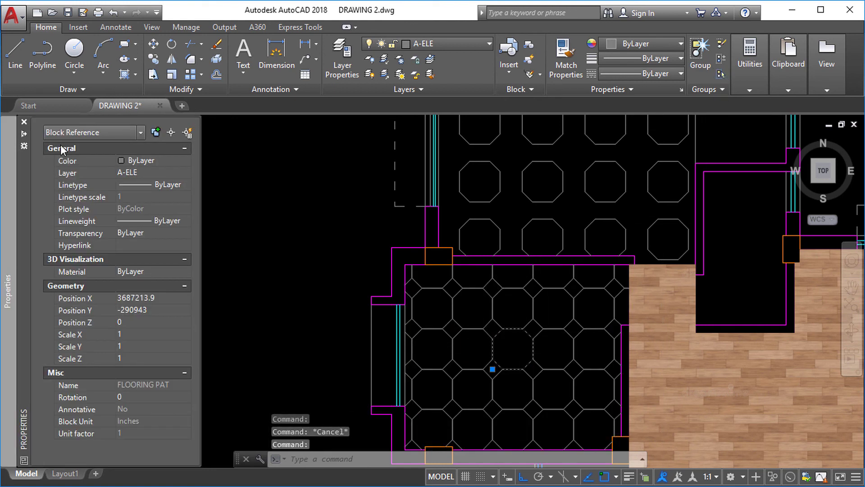
key(Escape)
click(457, 332)
key(Escape)
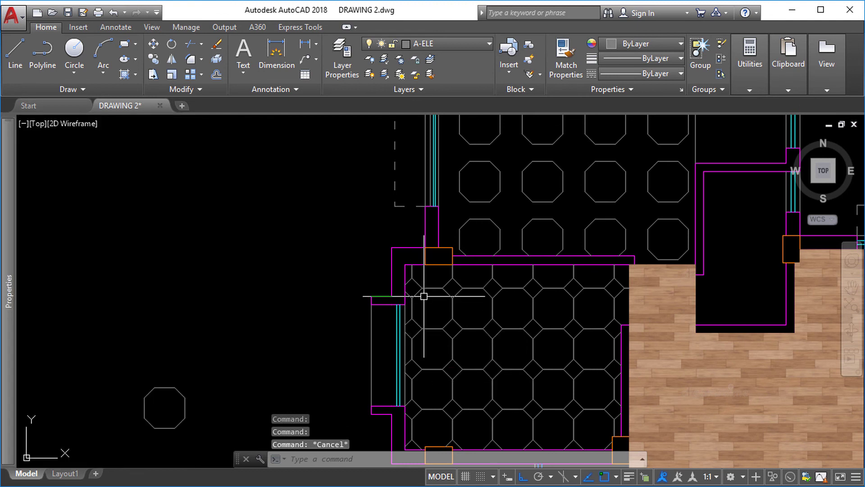
Step: Try stretching the upper-left corner of the lower room's clipping boundary upward on a corner tile, and undo the grip edit
click(412, 286)
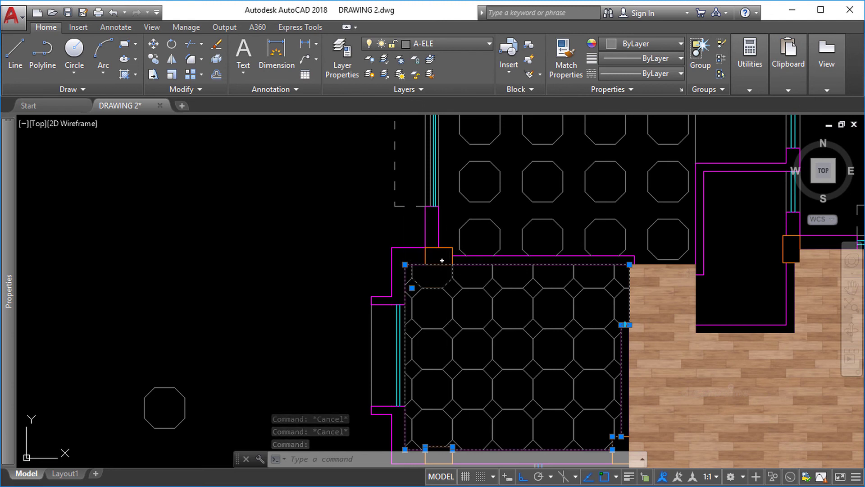
click(404, 264)
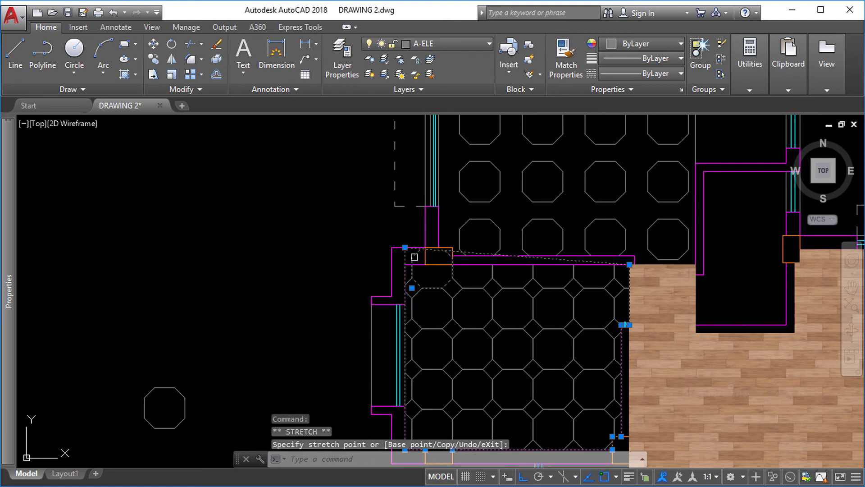
key(ctrl+z)
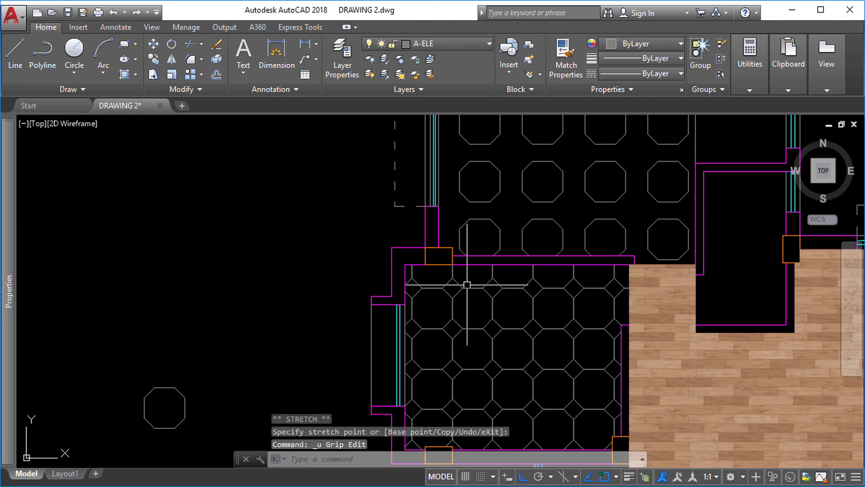